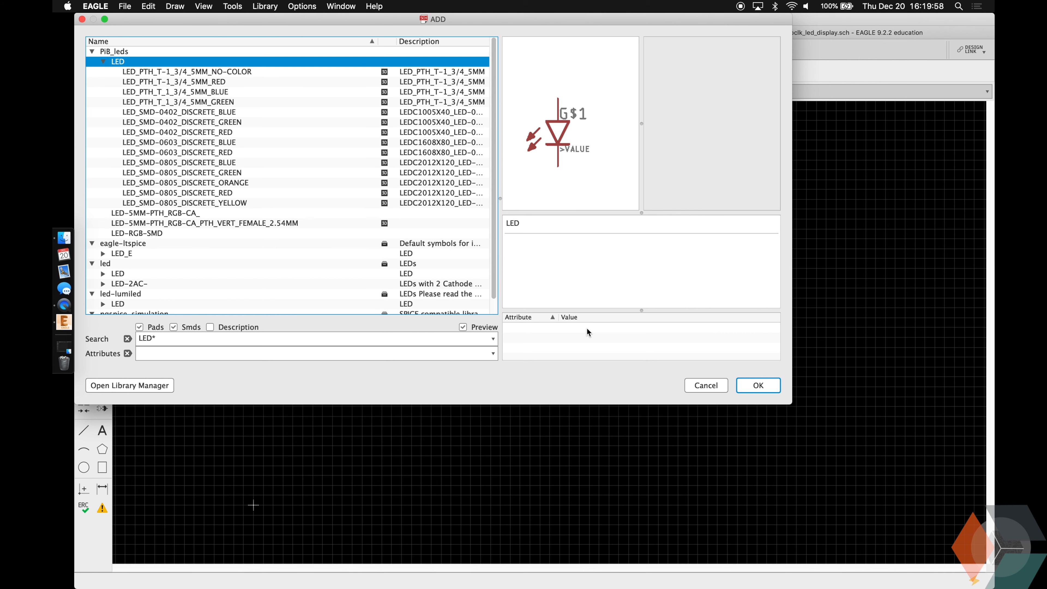
Examine the packages and attributes of the 5 mm through-hole LED variants in the PiB_leds library.
key("Down")
key("Down")
key("Down")
key("Up")
key("Up")
key("Up")
key("Down")
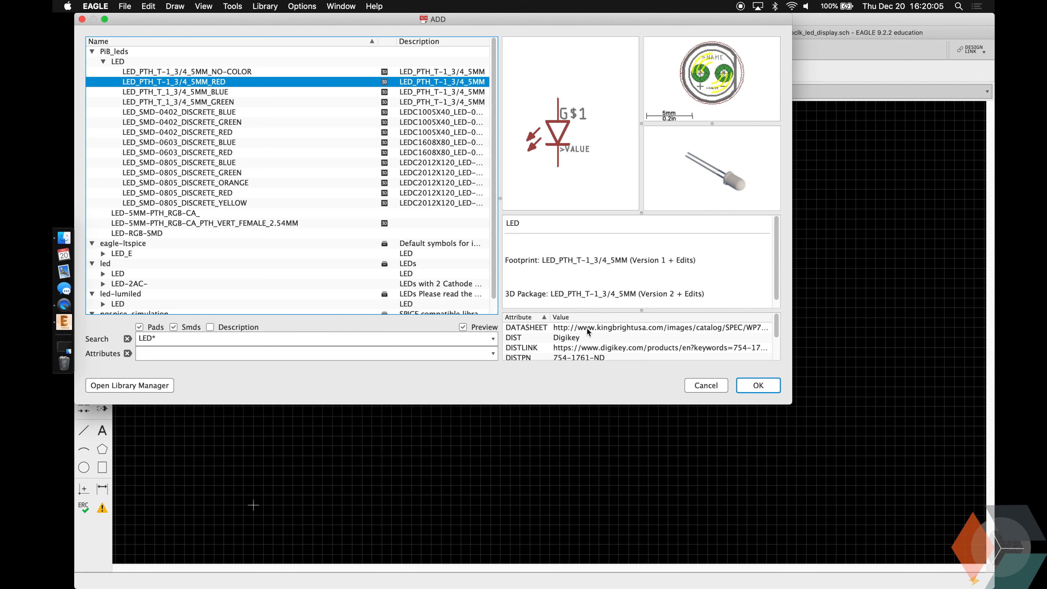
key("Down")
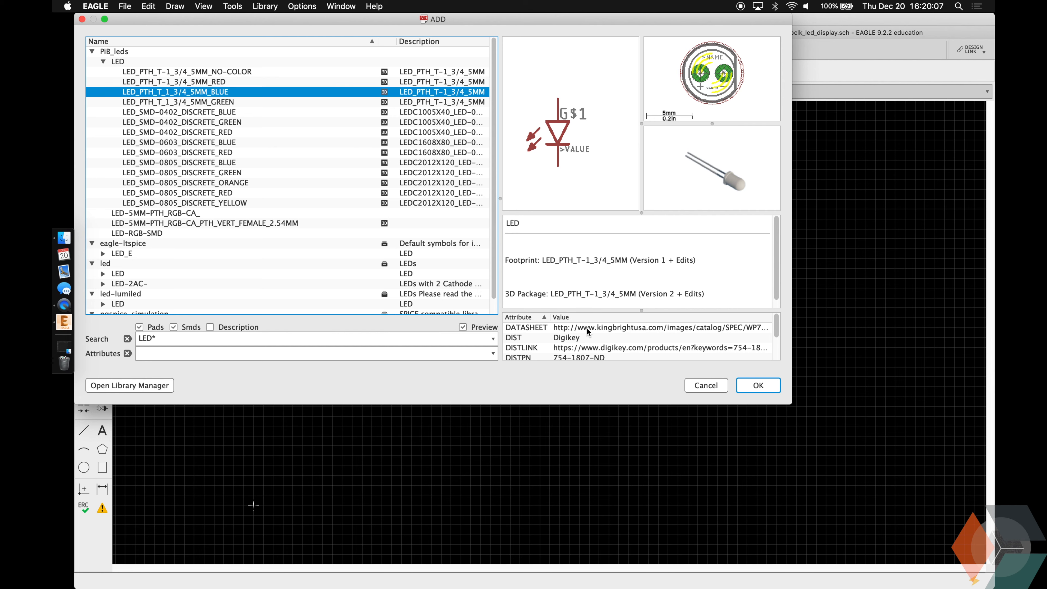
key("Down")
key("Up")
key("Up")
key("Up")
key("Down")
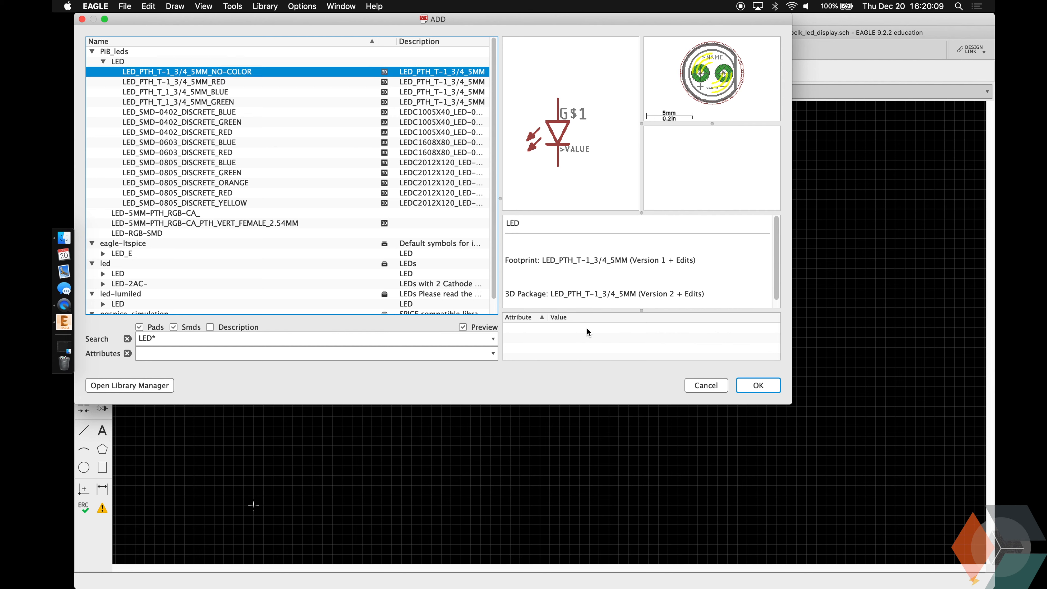
Add the blue 5 mm through-hole LED variant from the PiB_leds library to the schematic.
key("Down")
key("Down")
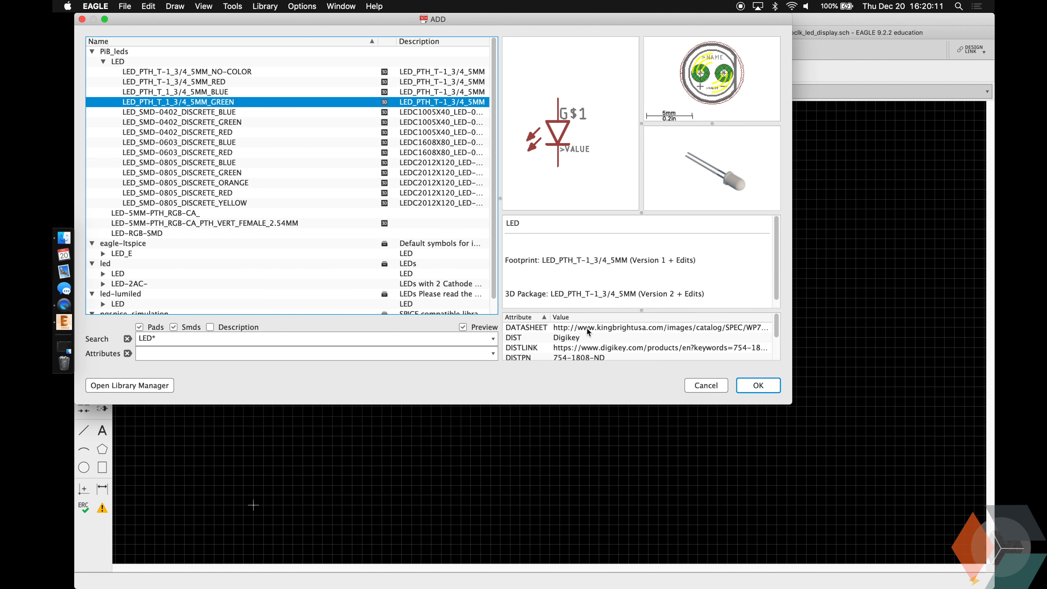
key("Up")
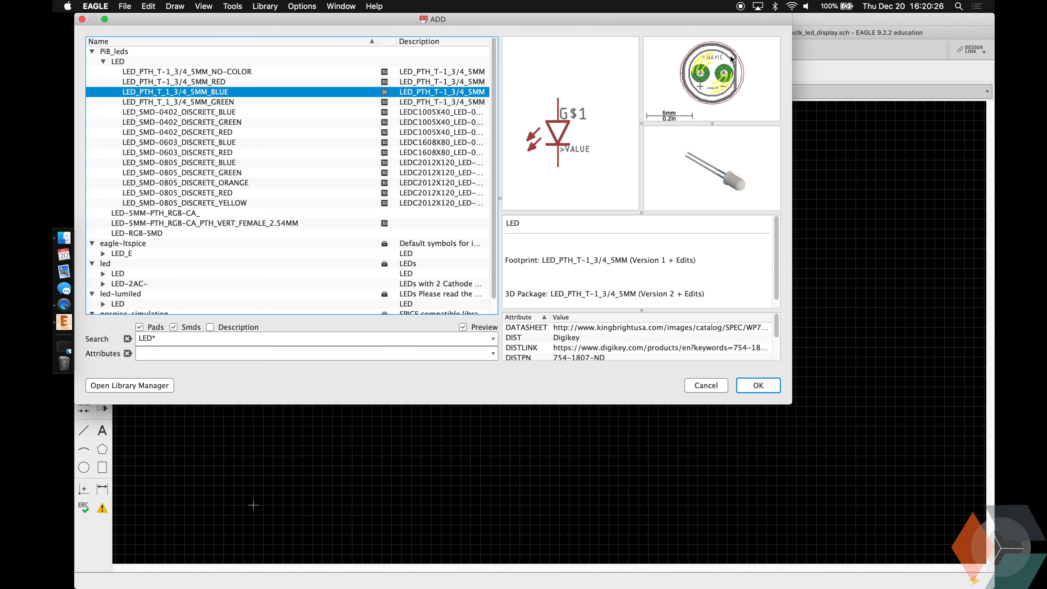
double_click(241, 93)
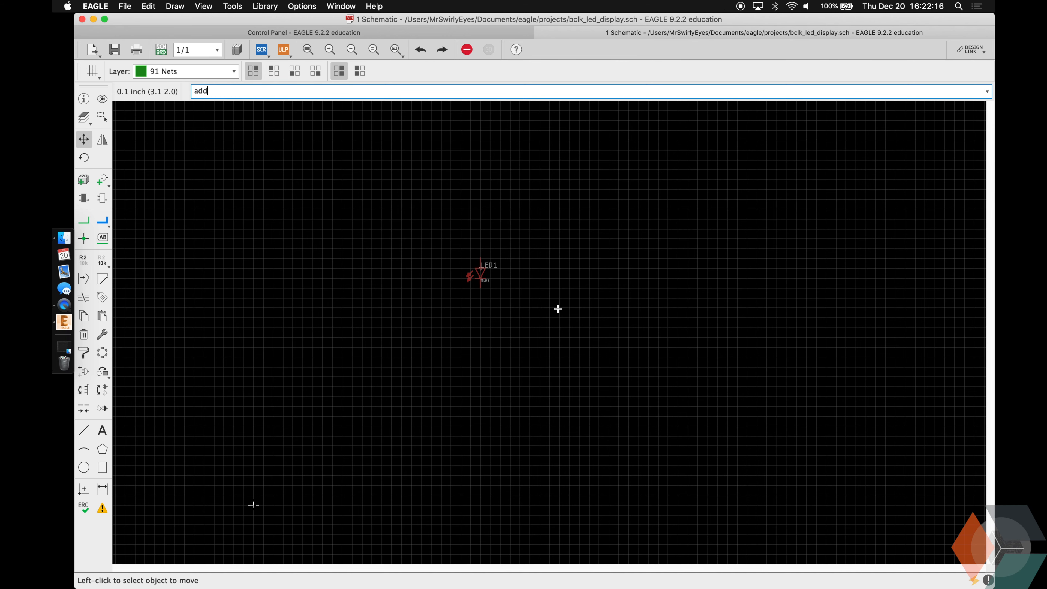
Place a GND symbol beneath the LED and connect it to the LED's lower pin with a net.
key("Return")
key("Return")
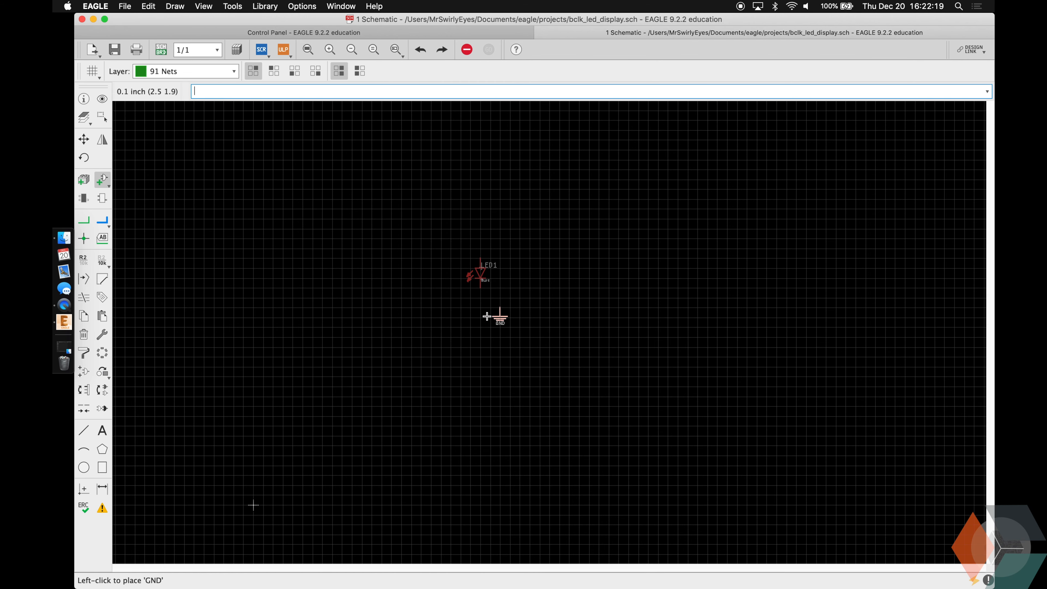
type("net")
key("Return")
left_click(481, 302)
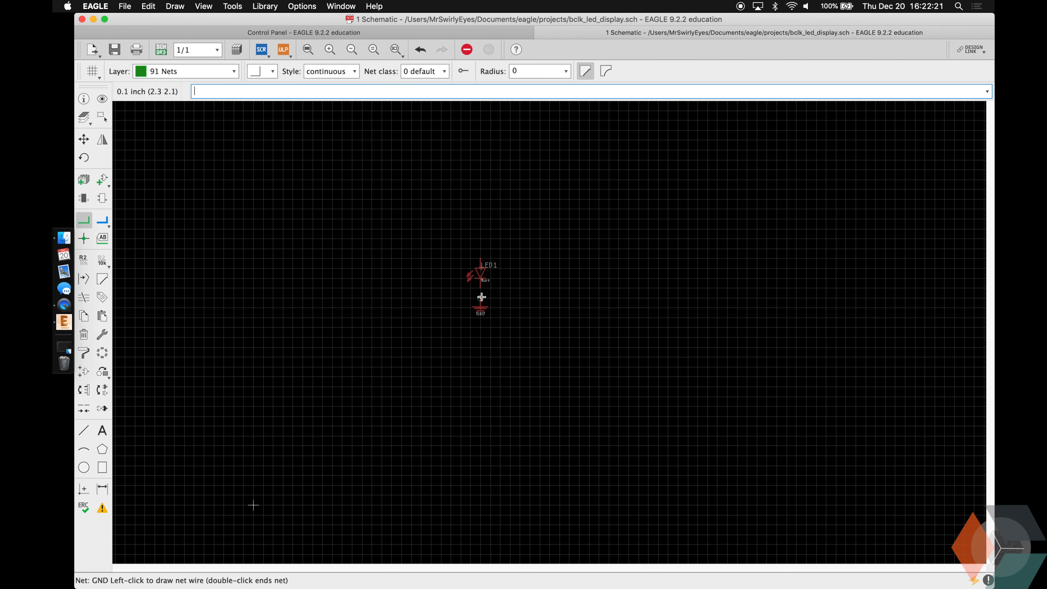
left_click(481, 287)
Draw a short net wire straight up from the LED's upper pin.
scroll(479, 253, "up", 5)
left_click(480, 262)
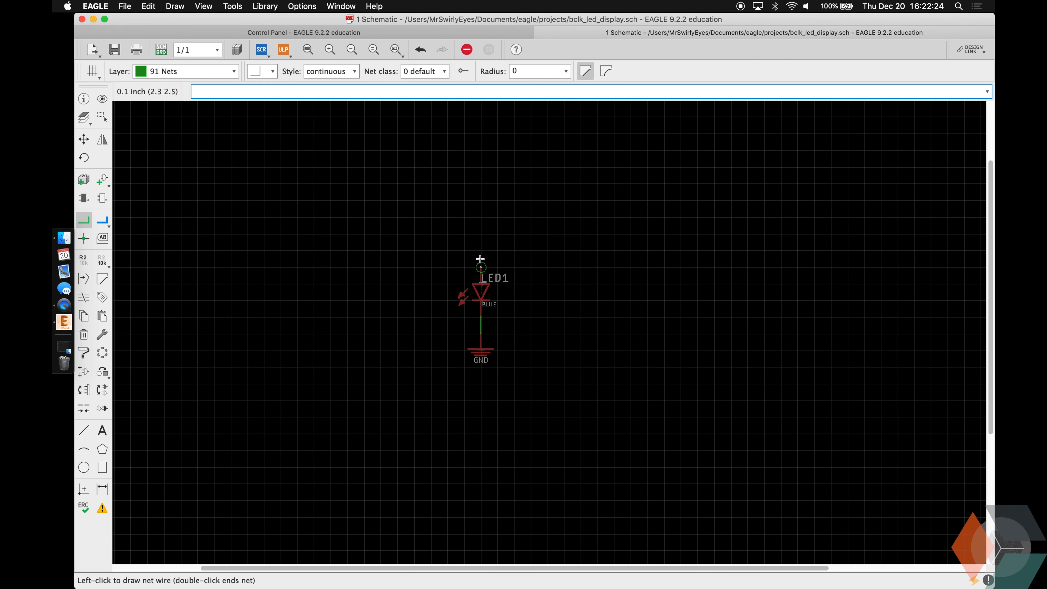
left_click(480, 254)
Attach a flag-style net label to the end of the upper wire, with size 0.05, ratio 10 % and vector font.
type("label")
key("Return")
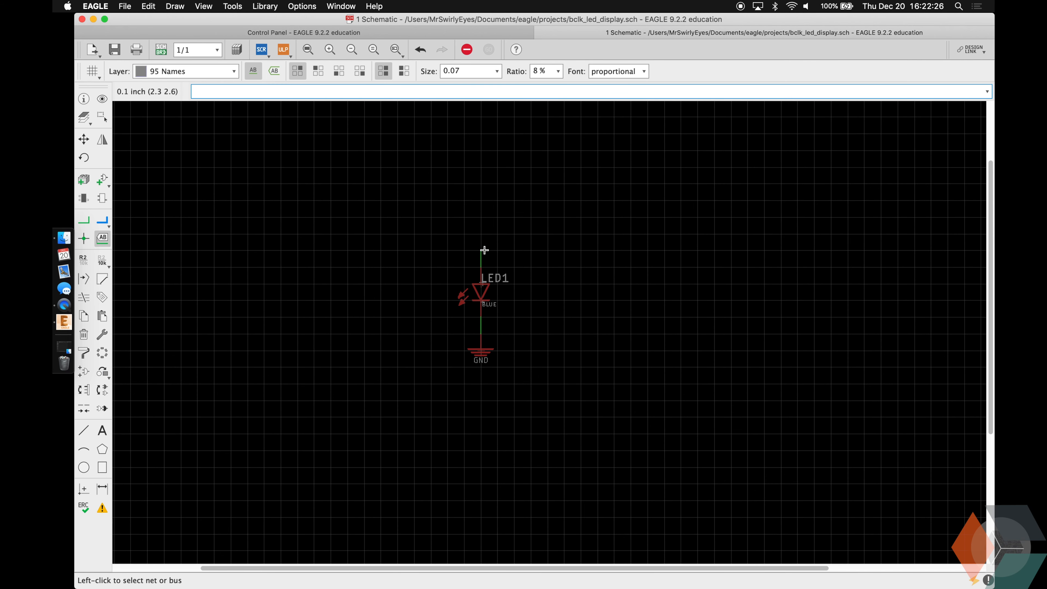
left_click(483, 250)
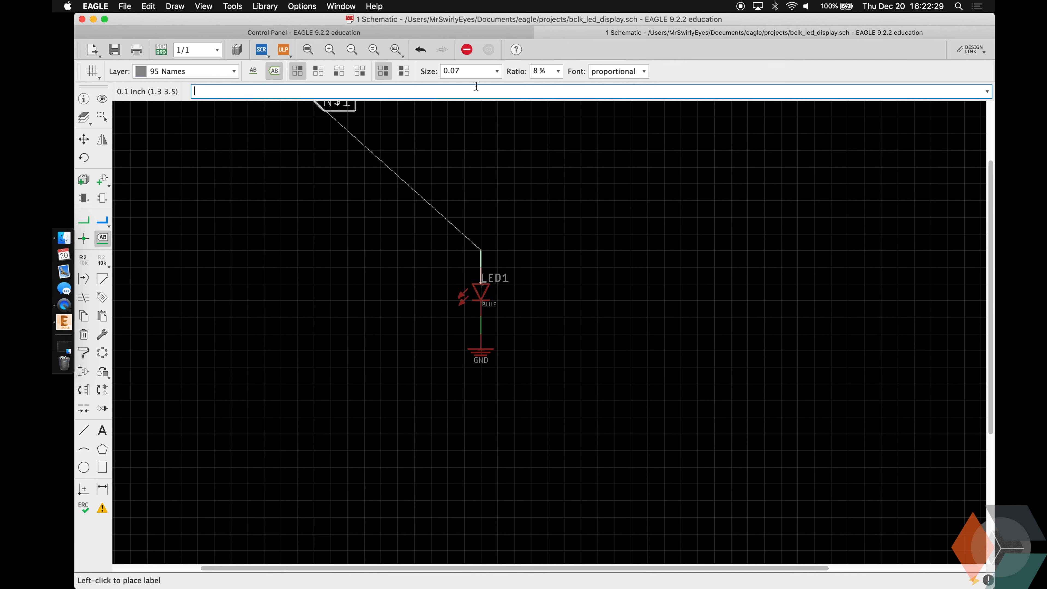
left_click(477, 73)
key("BackSpace")
type("5")
left_click(546, 68)
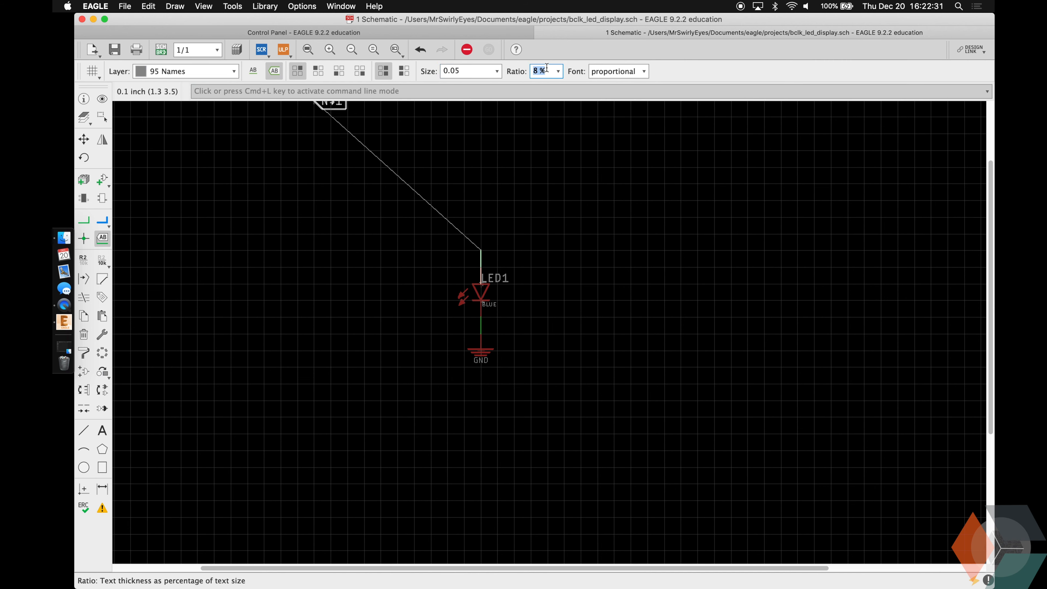
left_click(615, 69)
left_click(607, 61)
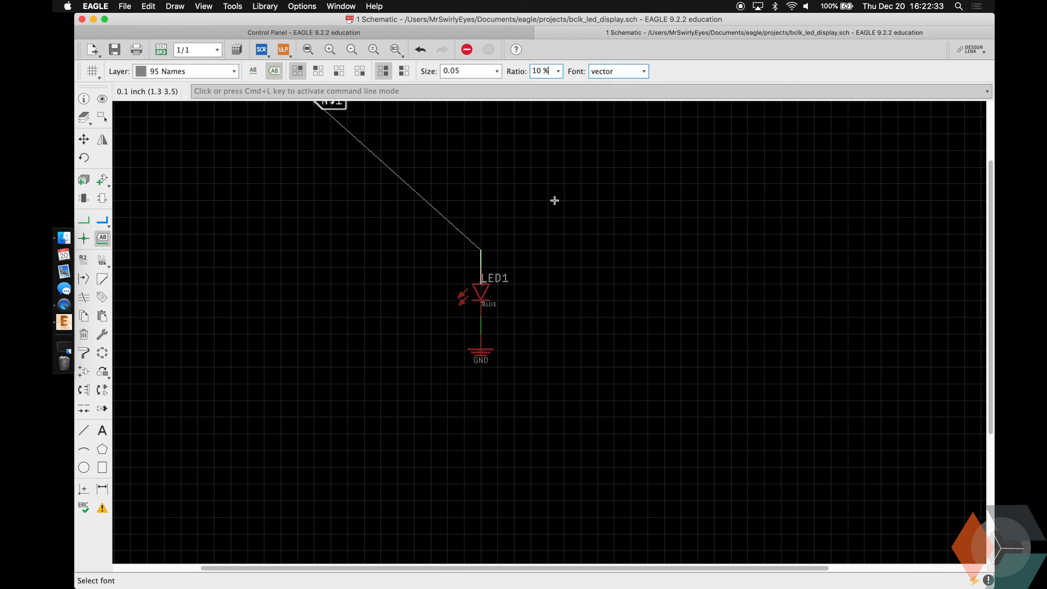
left_click(488, 252)
Rename the net above the LED to H_MSD_1.
type("name")
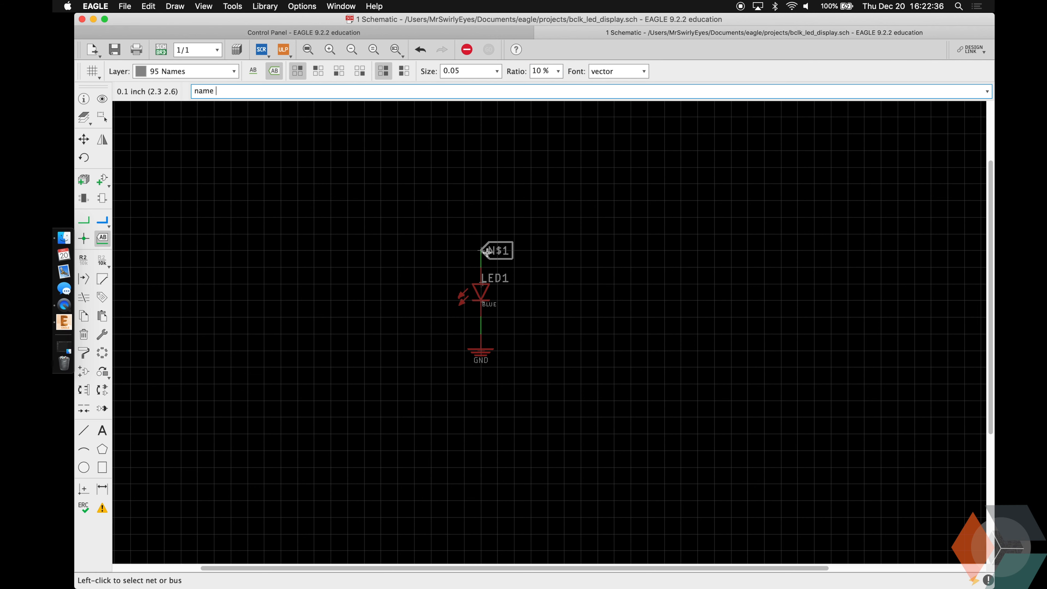
key("Return")
key("Up")
key("Left")
key("Left")
key("BackSpace")
key("Left")
type("S")
key("Return")
left_click(487, 253)
Group and copy the complete LED circuit with its label and ground, and paste a copy directly above the original.
scroll(488, 253, "down", 2)
key("super+c")
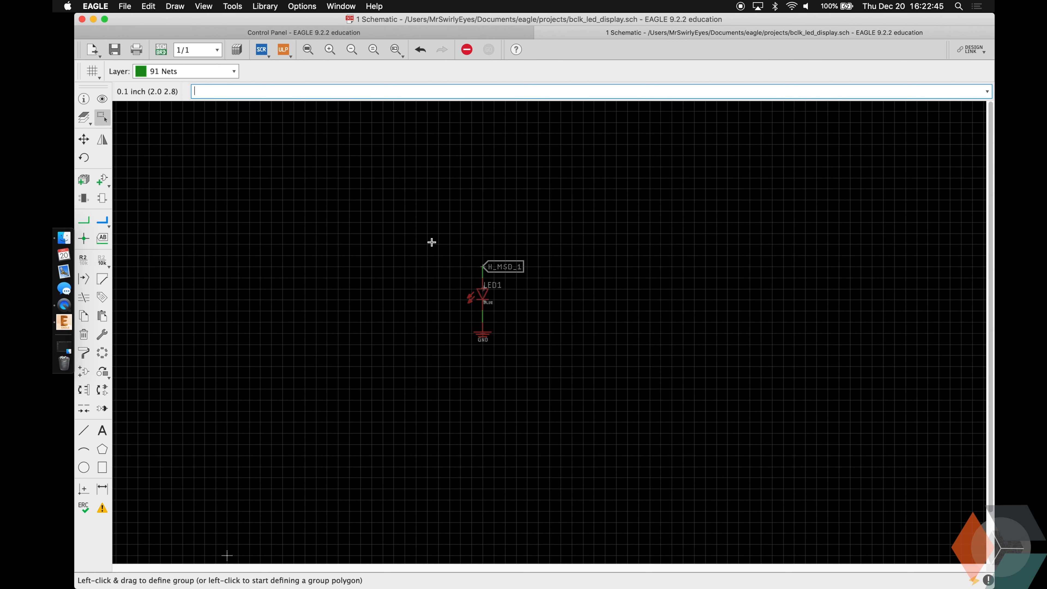
right_click(536, 391)
left_click(549, 399)
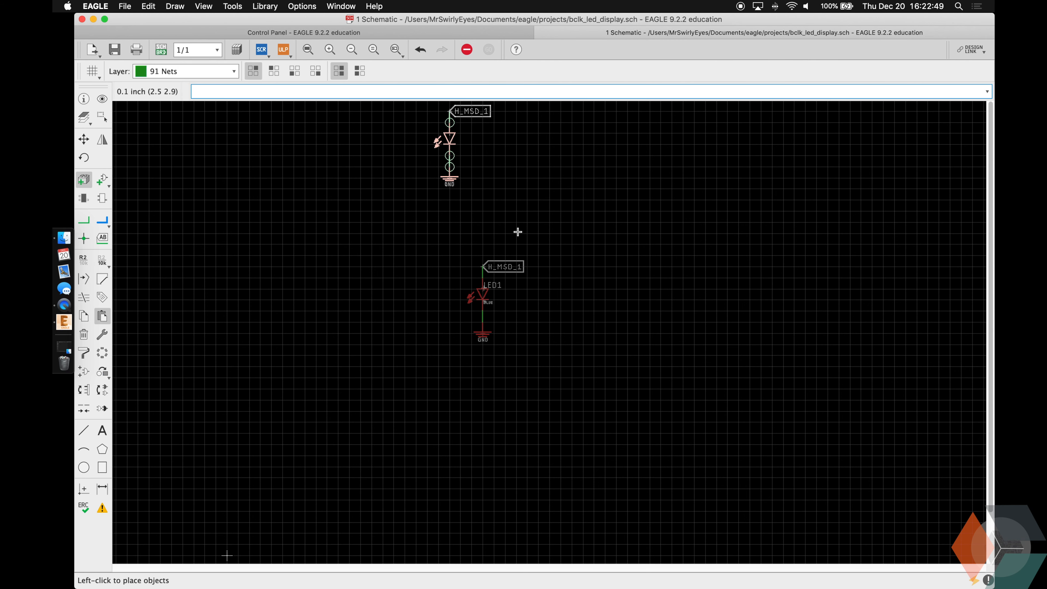
left_click(536, 284)
Paste two more copies of the LED circuit to form a second column beside the first, aligned with its two rows.
scroll(536, 284, "down", 2)
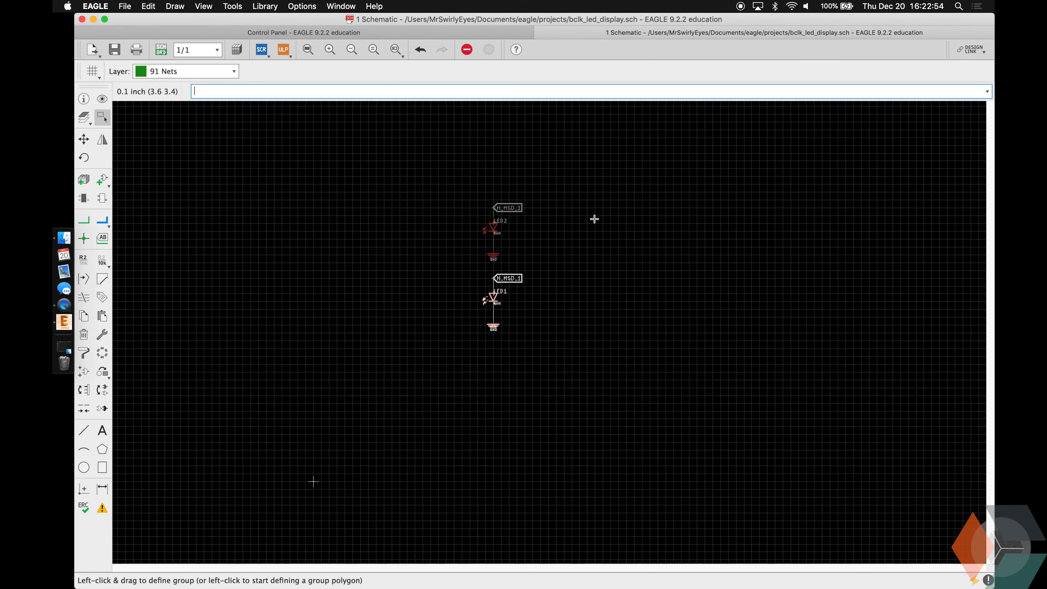
scroll(593, 219, "up", 2)
type("paste")
key("Return")
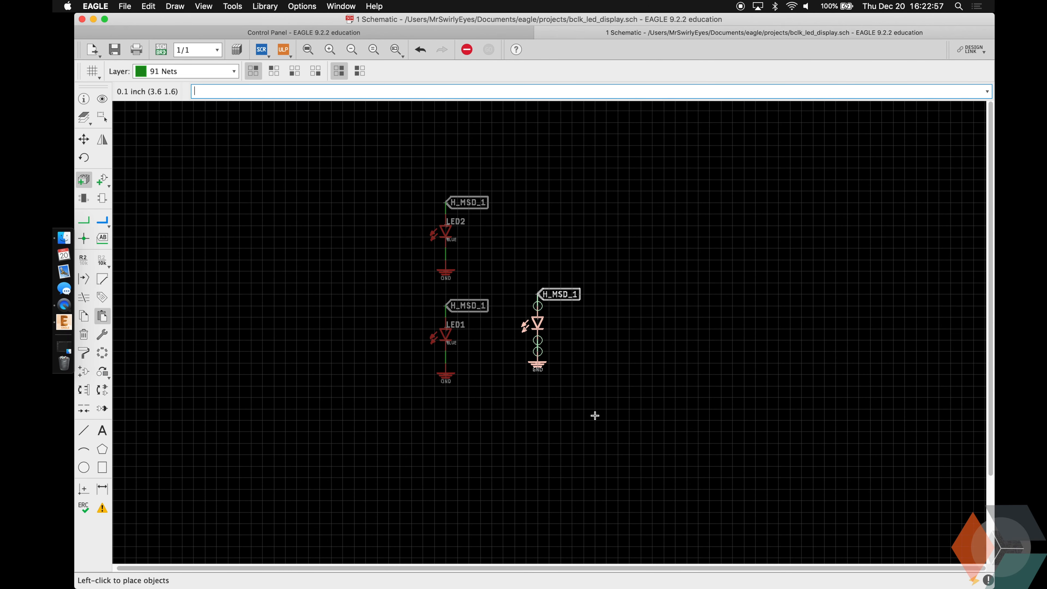
left_click(593, 431)
type("apaste")
key("Return")
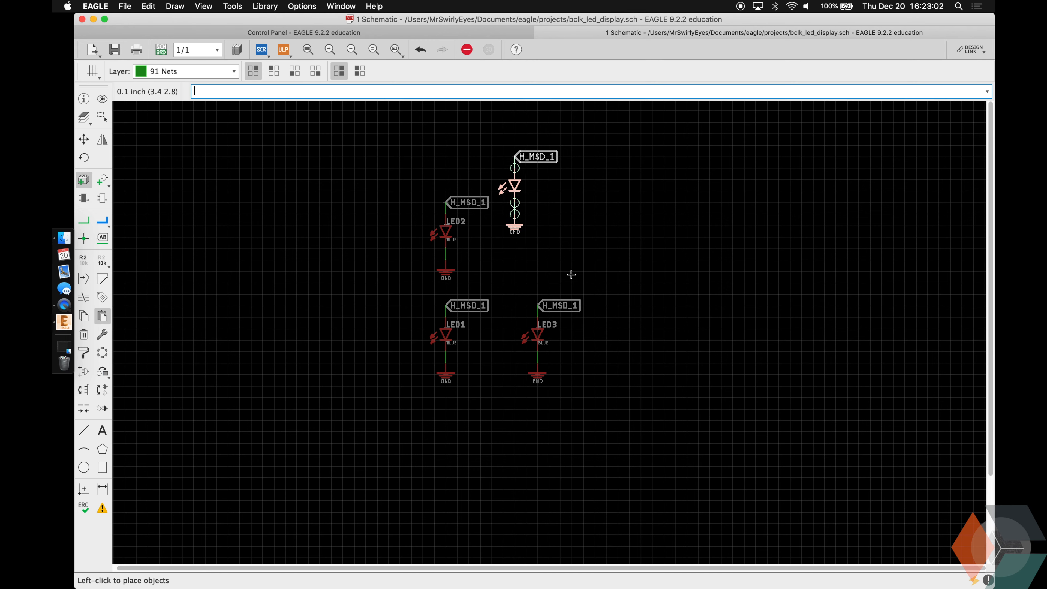
left_click(593, 324)
Extend the second column upward with two more pasted copies of the LED circuit, making it four rows tall.
scroll(593, 323, "down", 2)
scroll(591, 152, "up", 2)
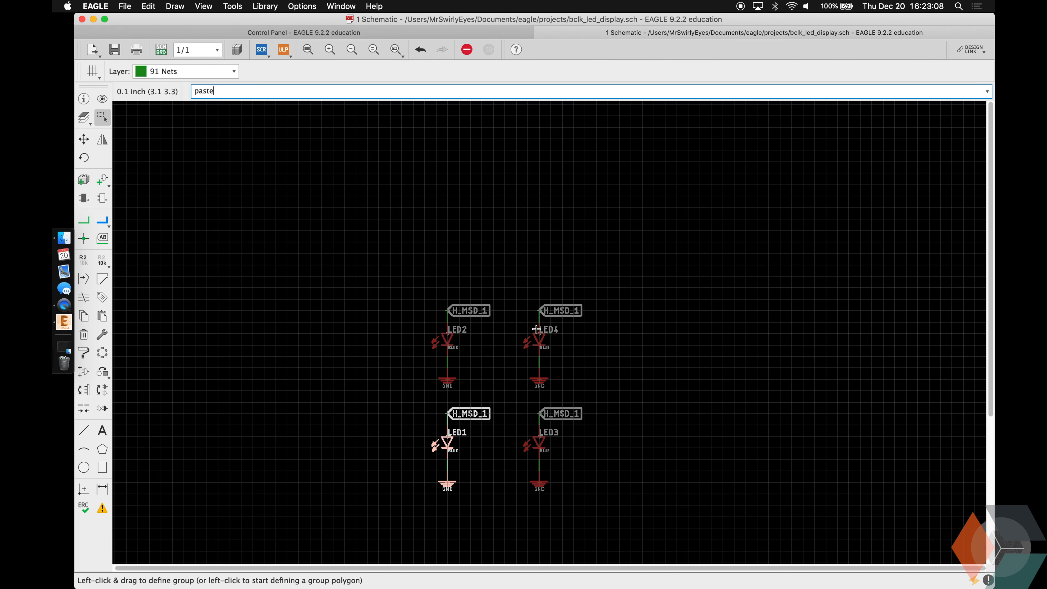
type("paste")
key("Return")
left_click(592, 321)
scroll(580, 175, "down", 3)
scroll(568, 135, "up", 2)
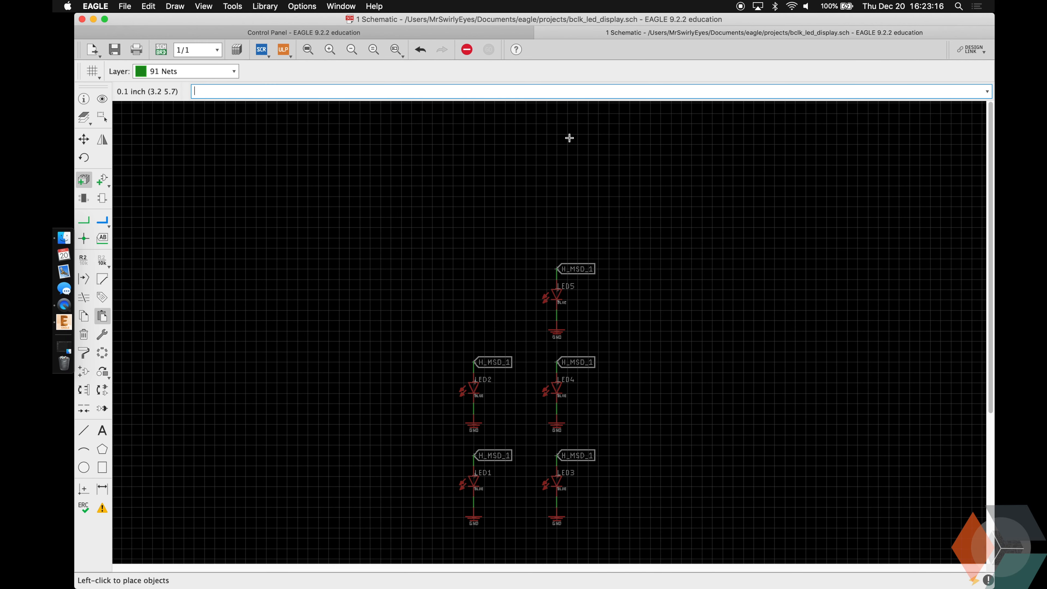
key("super+v")
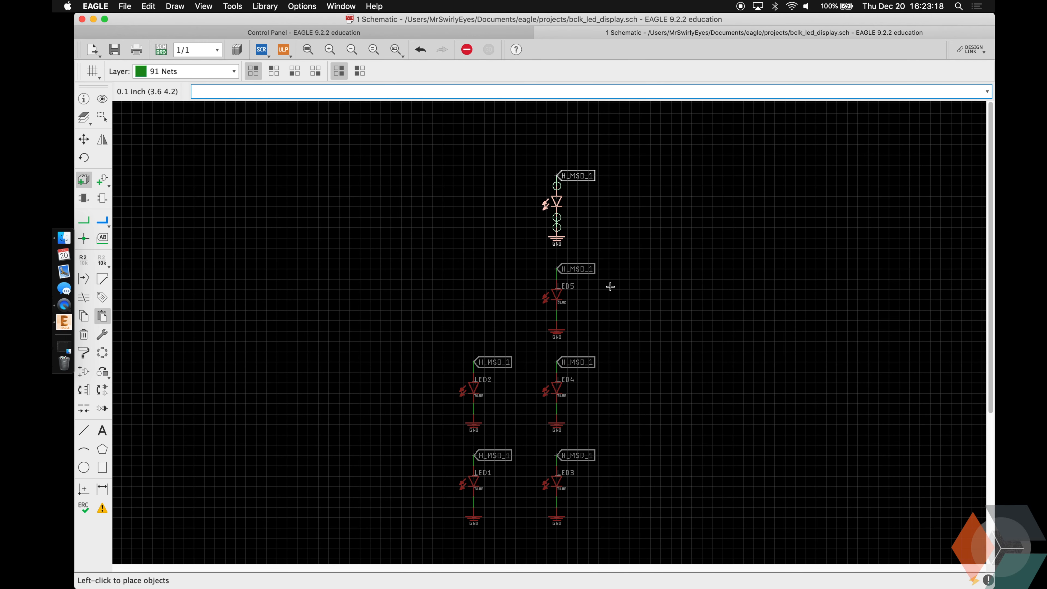
left_click(611, 286)
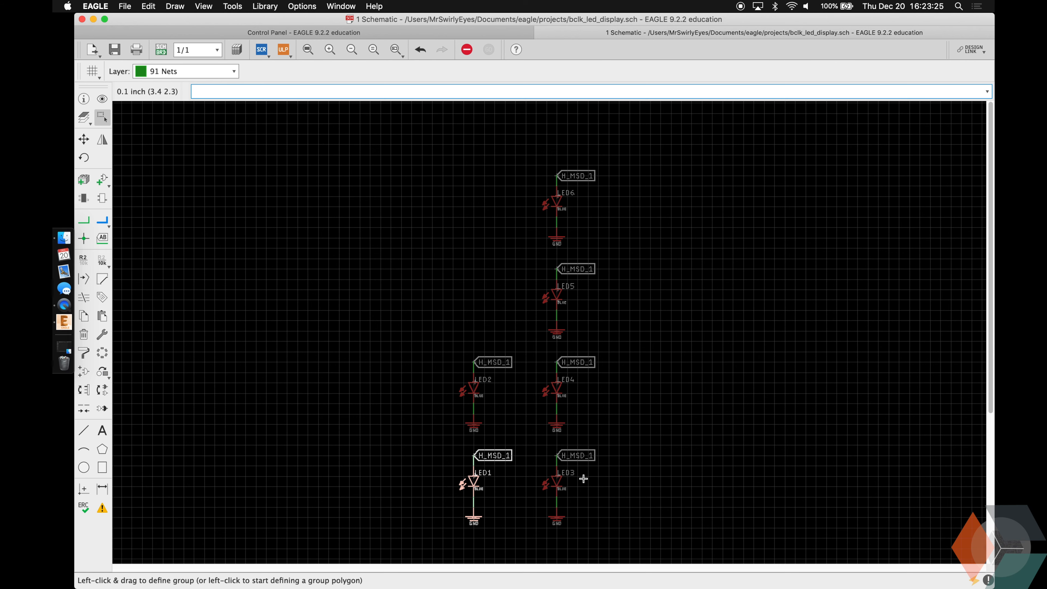
Paste three stacked copies of the LED circuit as a third column, aligned with the lower three rows.
scroll(587, 465, "down", 1)
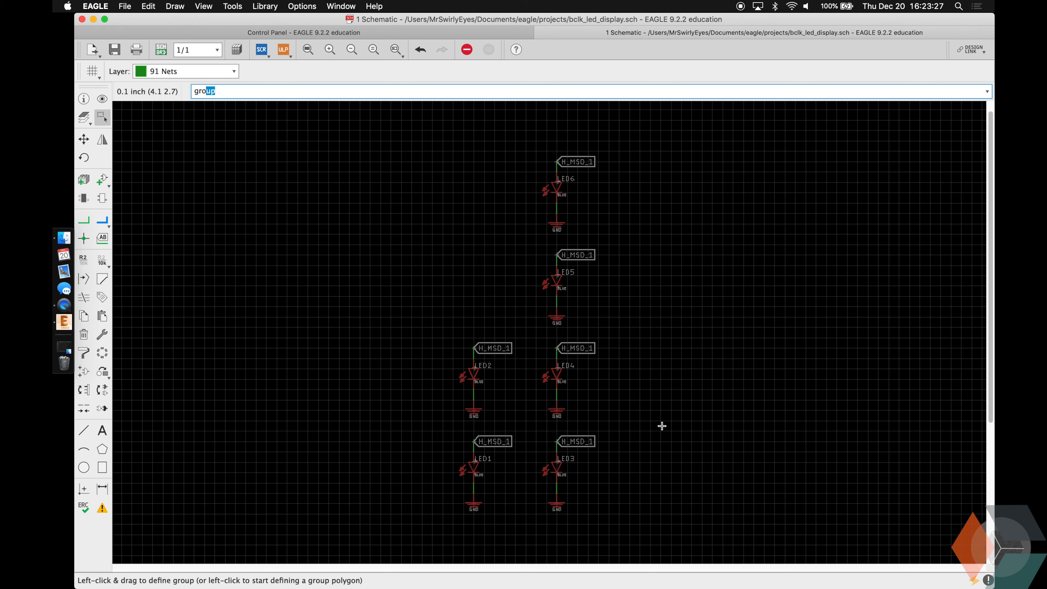
key("Return")
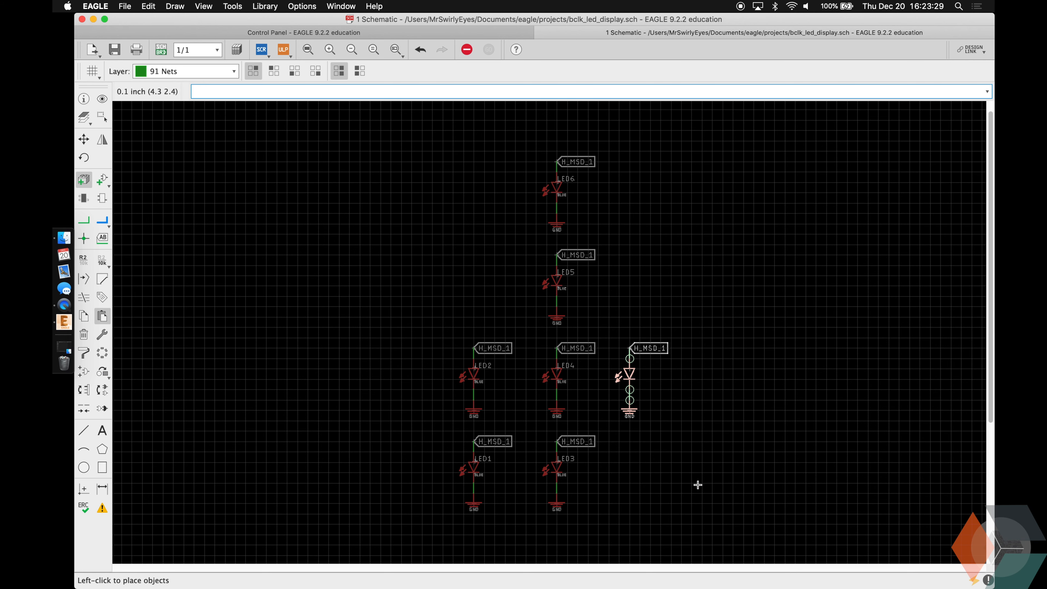
left_click(729, 555)
key("Up")
key("Return")
left_click(732, 458)
key("Up")
key("Return")
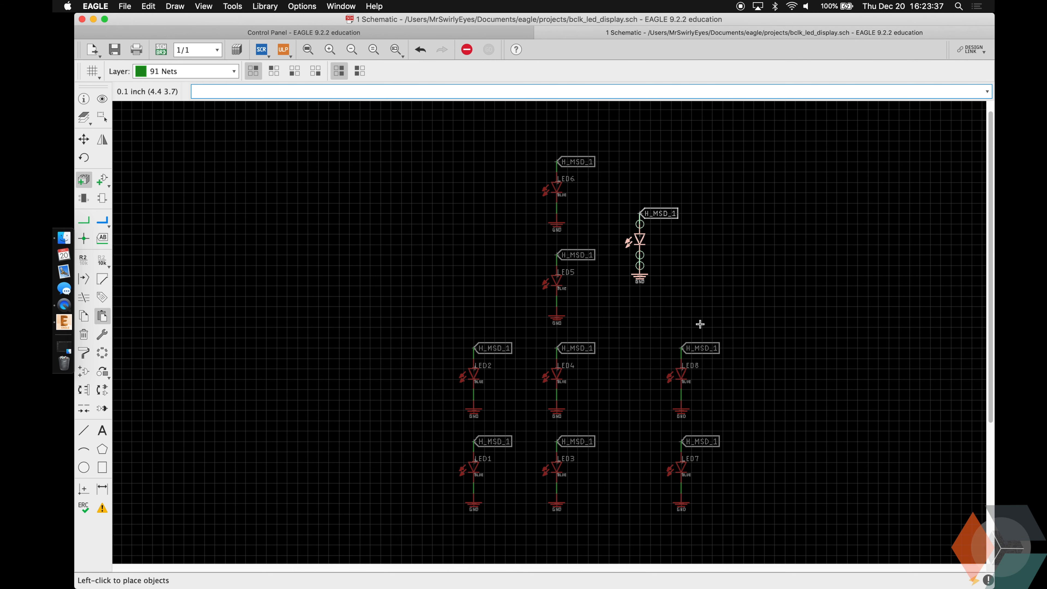
left_click(733, 365)
key("Up")
key("Return")
key("Escape")
Paste four stacked copies of the LED circuit as a fourth column aligned with the existing rows, and save the schematic.
key("Up")
key("Return")
left_click(818, 554)
key("Up")
key("Return")
left_click(818, 462)
key("Up")
key("Return")
left_click(821, 367)
key("Up")
key("Return")
left_click(819, 279)
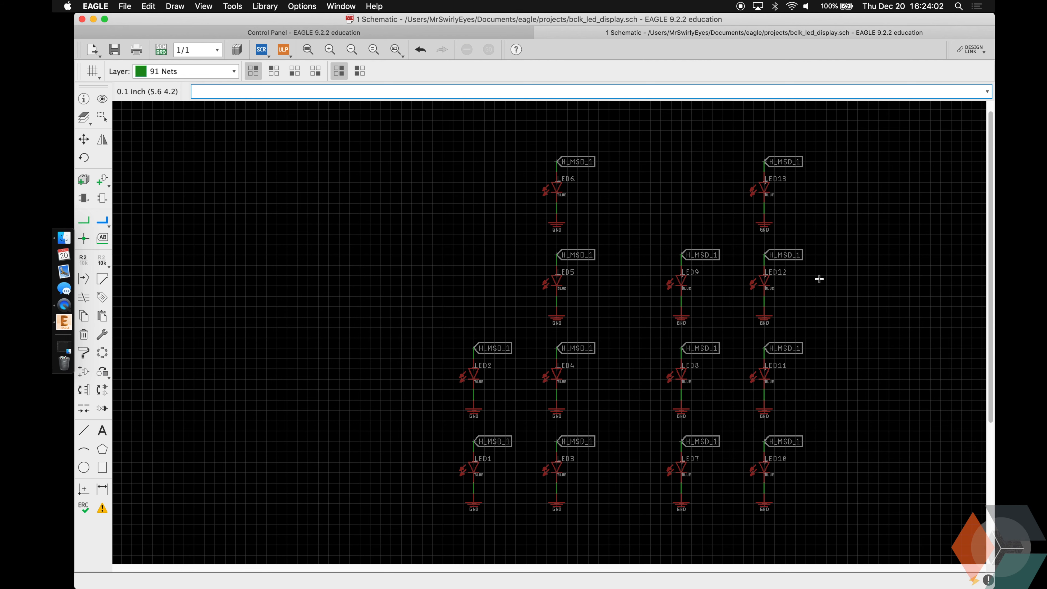
key("super+s")
key("super+g")
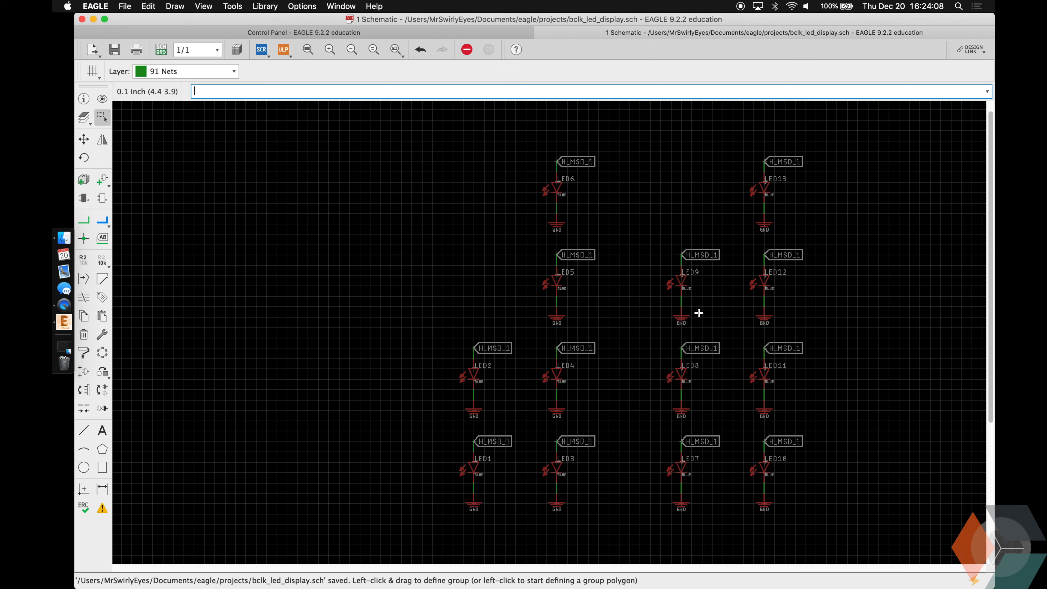
left_click(755, 163)
key("Escape")
scroll(513, 473, "up", 2)
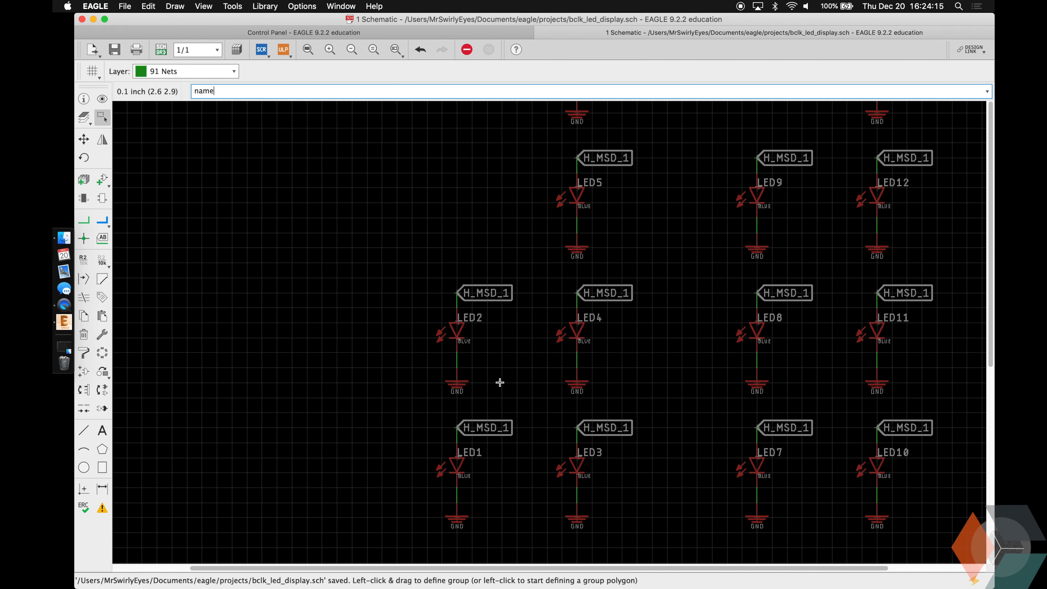
Rename the net feeding LED2 to H_MSD_2.
type("name H_MSD_2")
key("Return")
left_click(456, 292)
key("Return")
Rename the nets feeding LED3 and LED4 in the second column to H_LSD_1 and H_LSD_2.
scroll(456, 291, "right", 3)
scroll(456, 290, "up", 1)
key("Up")
key("BackSpace")
type("L")
key("Right")
key("Right")
key("Right")
key("Right")
key("BackSpace")
type("1")
key("Return")
left_click(454, 421)
key("Up")
left_click(455, 293)
Rename the nets feeding LED5 and LED6 in the second column to H_LSD_4 and H_LSD_8.
scroll(559, 182, "down", 3)
scroll(556, 115, "up", 2)
key("Up")
key("BackSpace")
type("4")
key("Return")
left_click(477, 239)
key("Up")
key("BackSpace")
type("8")
key("Return")
left_click(477, 127)
key("Return")
Rename the net feeding LED7 at the bottom of the third column to M_MSD_1.
key("Up")
key("Left")
key("Left")
key("Left")
key("Left")
key("Left")
key("Left")
key("BackSpace")
type("M")
key("Right")
key("Right")
key("BackSpace")
type("M")
key("Return")
left_click(628, 468)
Rename the nets feeding LED8 and LED9 in the third column to M_MSD_2 and M_MSD_4.
key("Return")
key("Up")
key("BackSpace")
type("2")
key("Return")
left_click(627, 355)
key("Return")
key("Up")
key("BackSpace")
key("4")
key("Return")
left_click(629, 239)
Rename the nets feeding LED10, LED11 and LED12 in the fourth column to M_LSD_1, M_LSD_2 and M_LSD_4.
key("Return")
key("Up")
key("BackSpace")
type("L")
key("Return")
left_click(728, 467)
key("Up")
key("BackSpace")
key("2")
key("Return")
left_click(728, 353)
key("Up")
key("BackSpace")
key("4")
key("Return")
left_click(729, 244)
key("Return")
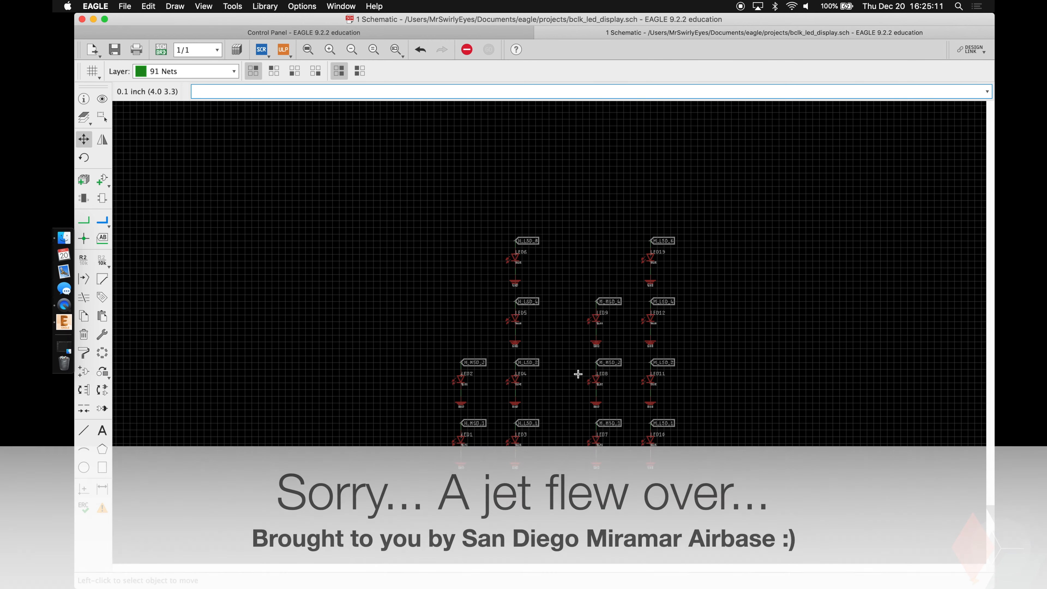
Create a text reading H and set its size to 0.3.
type("text ")
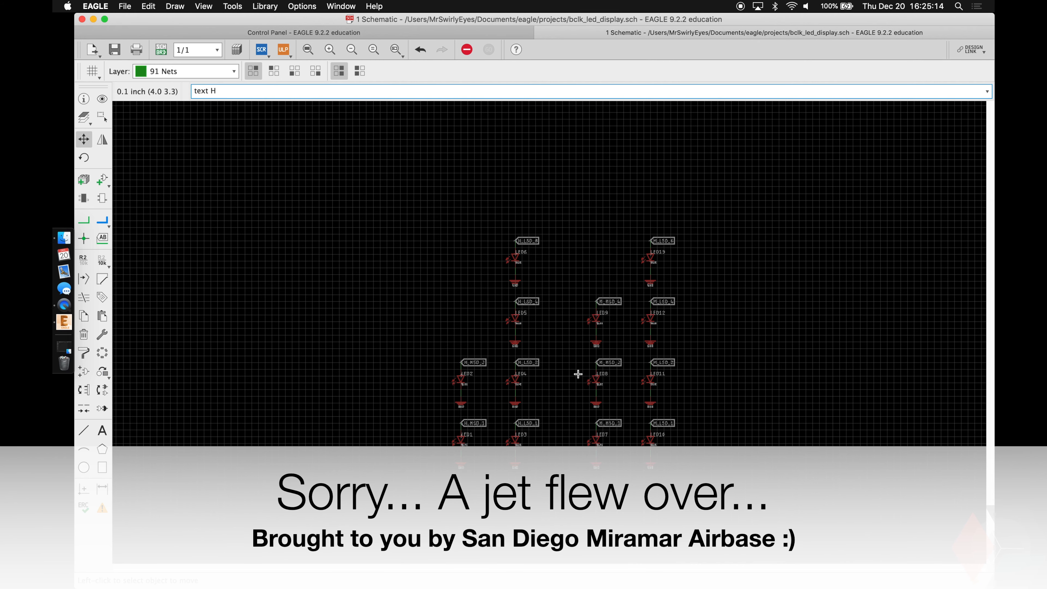
type("H")
key("Return")
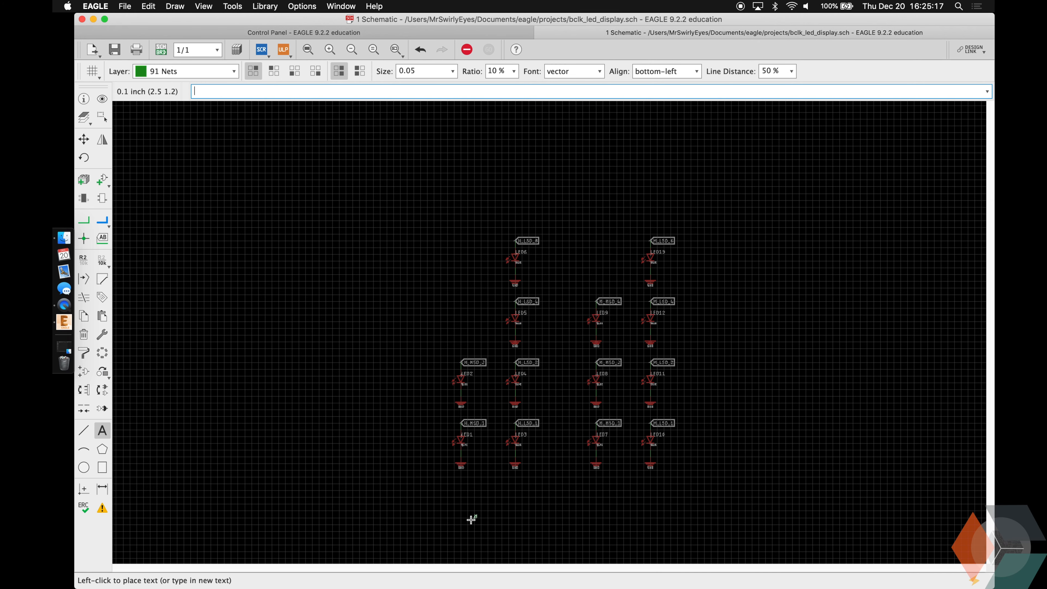
double_click(409, 71)
type("2")
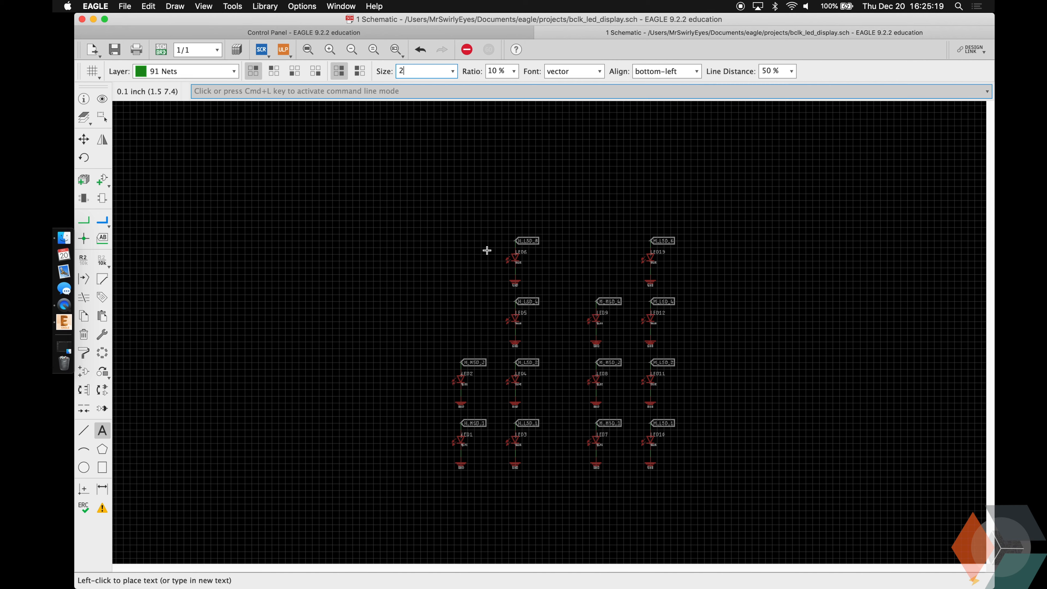
key("Return")
type("0.5")
key("Return")
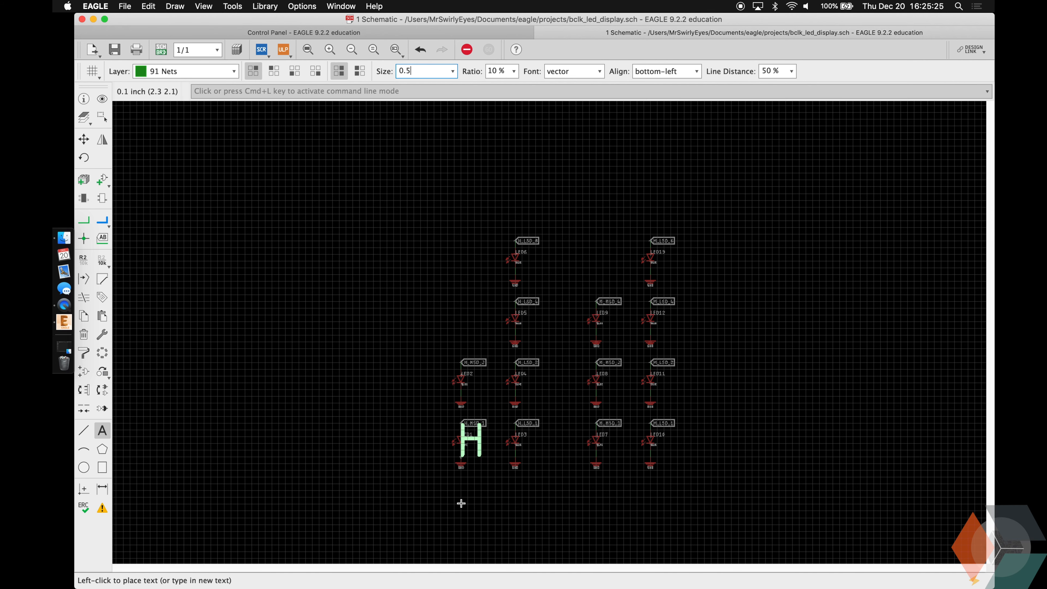
key("BackSpace")
type("3")
key("Return")
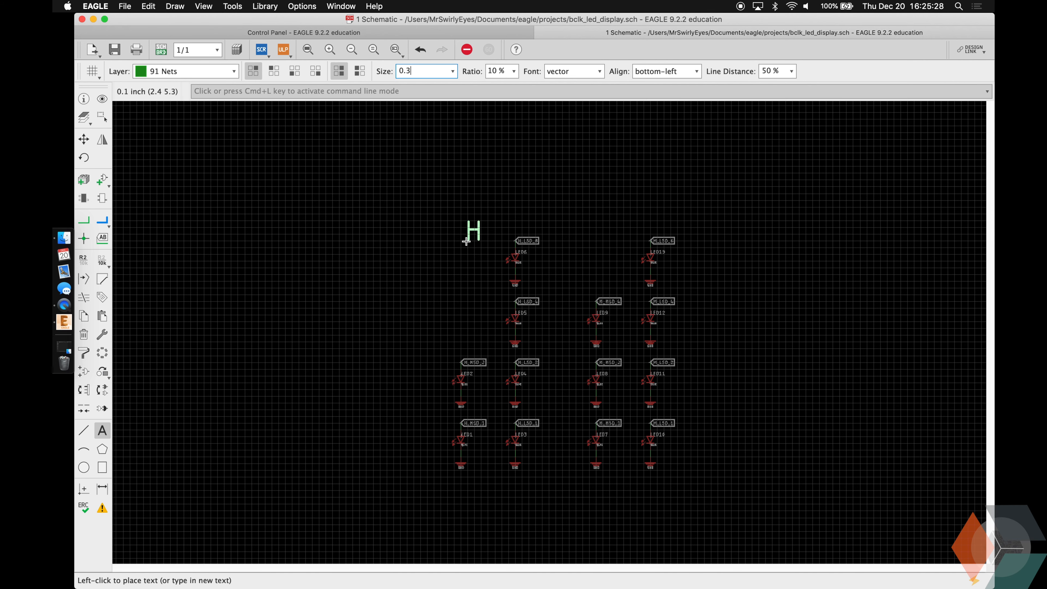
Put the H text on layer 97 Info and set its alignment to top-center.
left_click(174, 74)
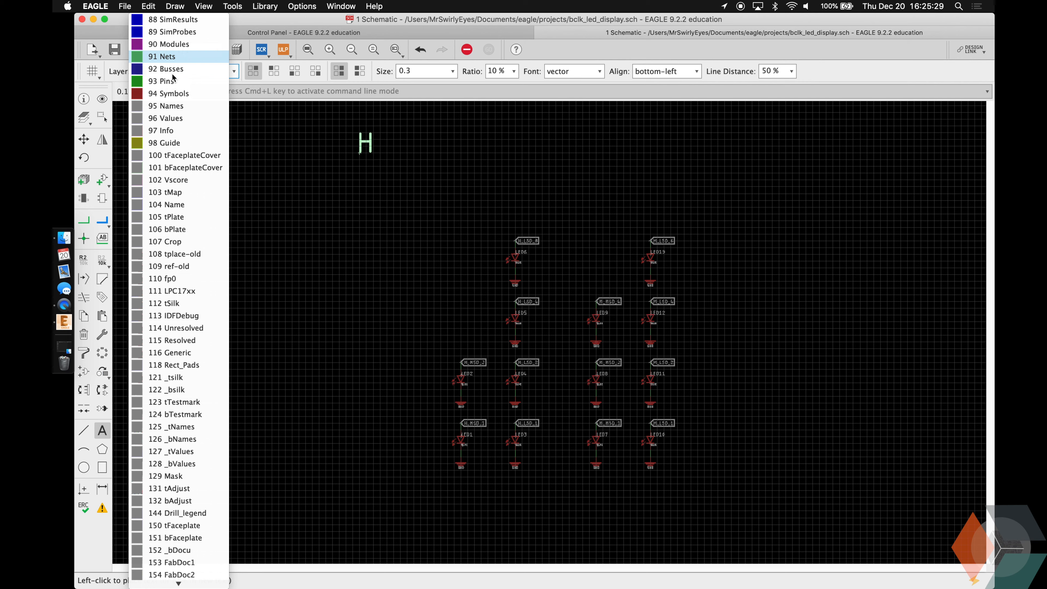
left_click(165, 130)
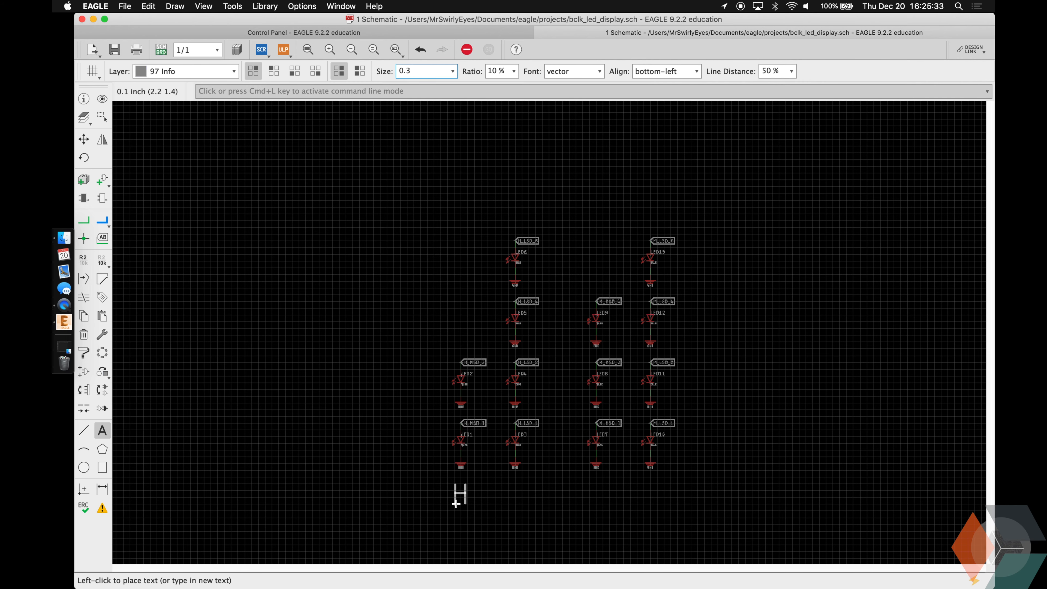
scroll(456, 503, "up", 5)
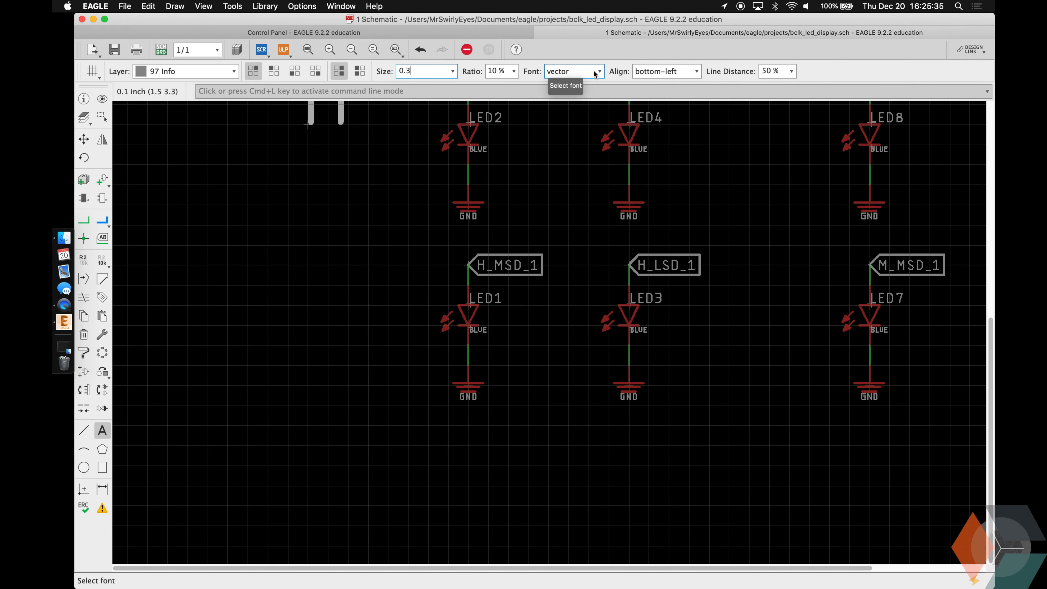
left_click(660, 72)
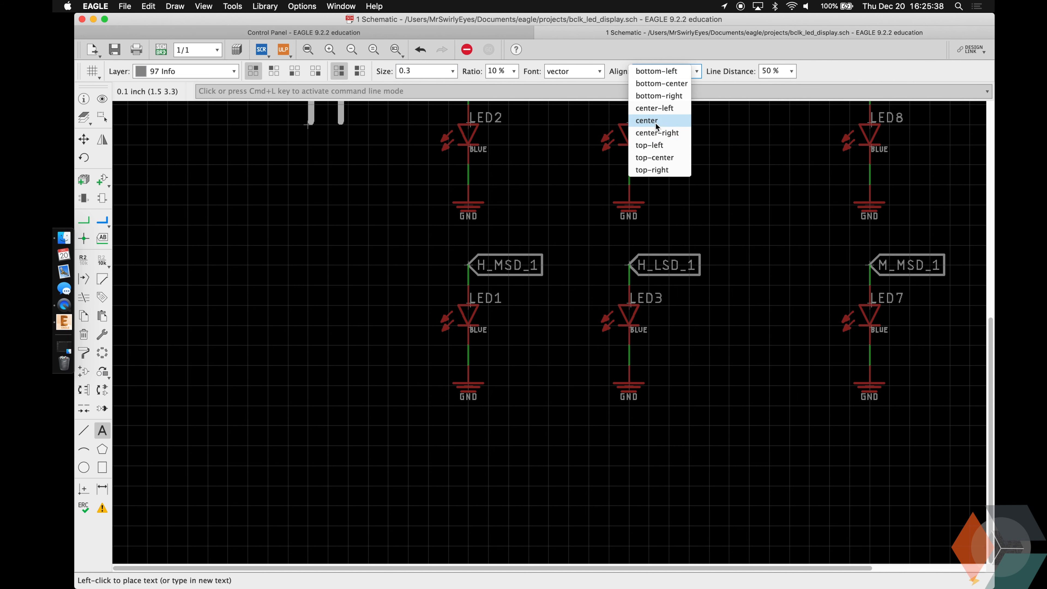
left_click(655, 157)
Place the letter H centred beneath each of the four LED columns.
left_click(468, 426)
left_click(637, 426)
scroll(634, 425, "right", 7)
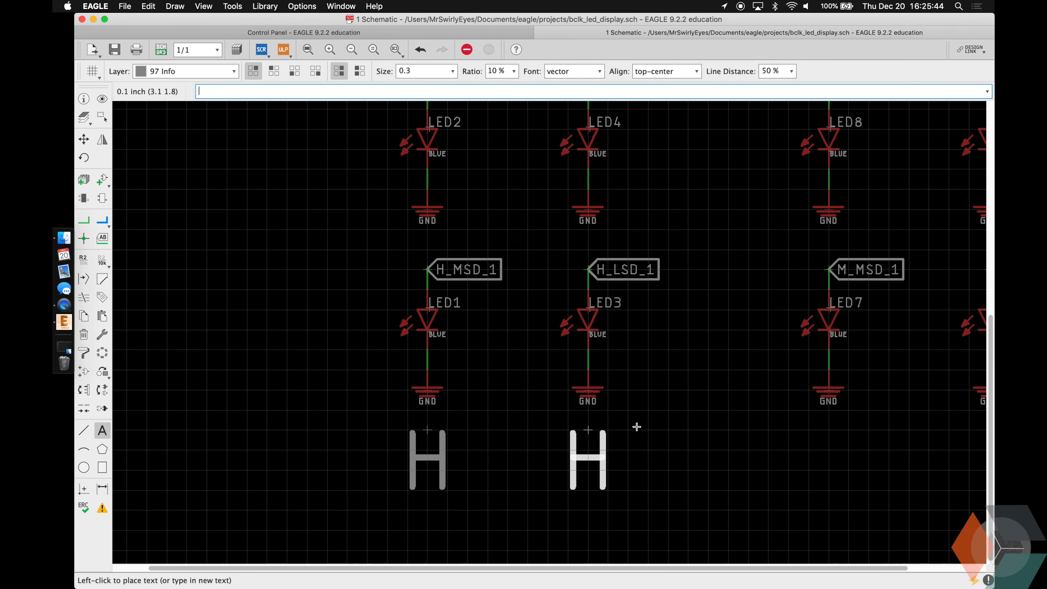
left_click(741, 425)
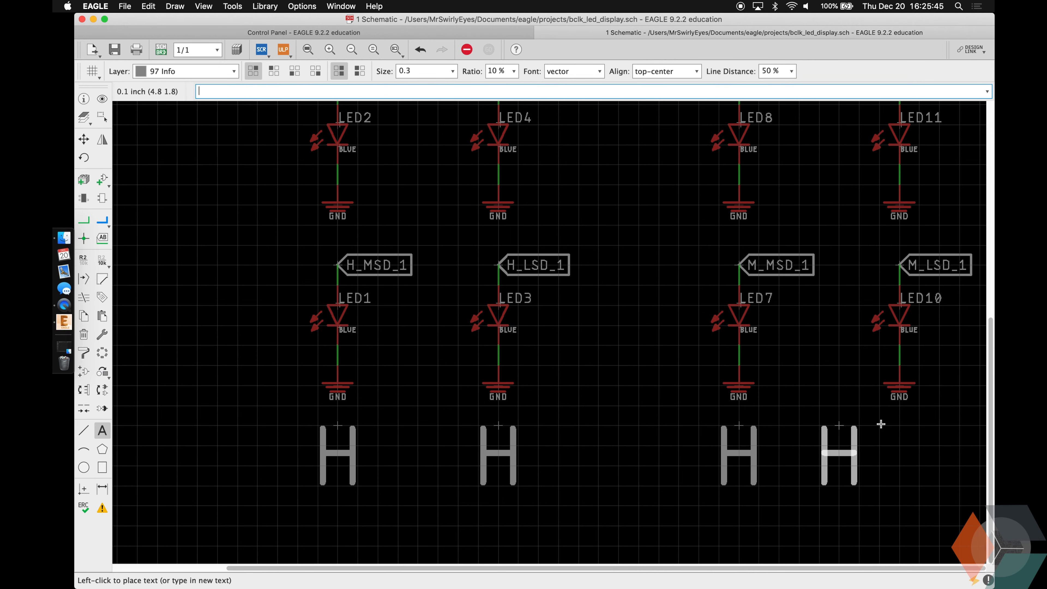
left_click(895, 424)
key("Escape")
Copy the third column's H into the gap between the second and third columns and change the copy to a colon.
type("copy")
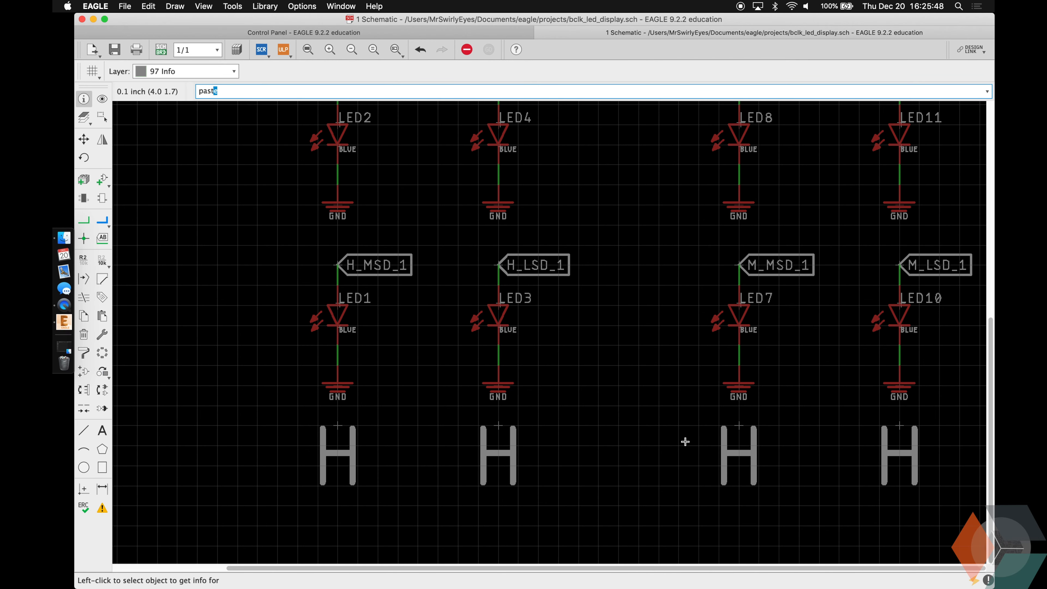
key("Return")
left_click(741, 426)
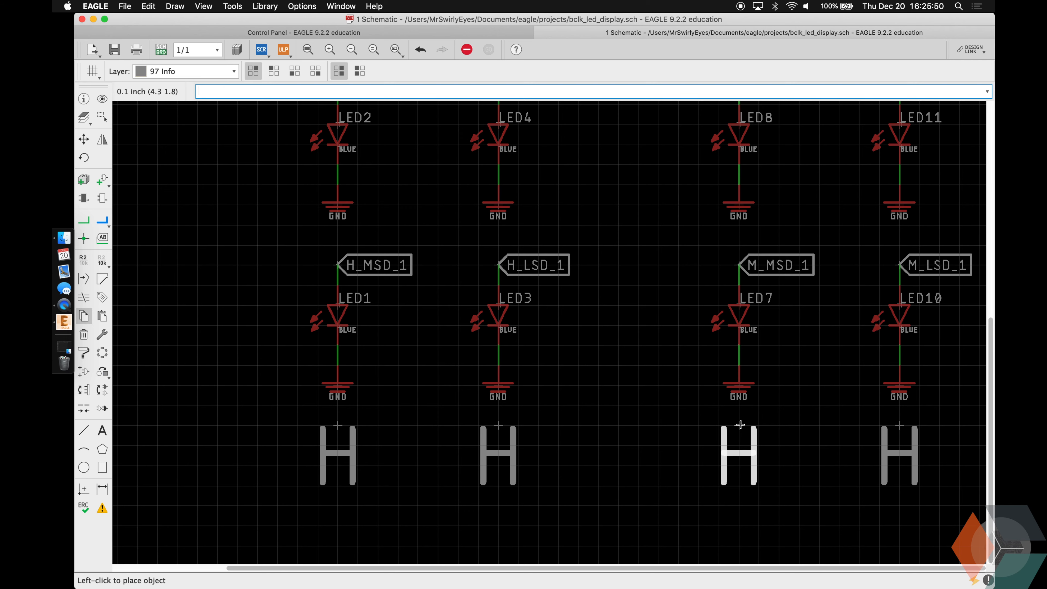
left_click(622, 423)
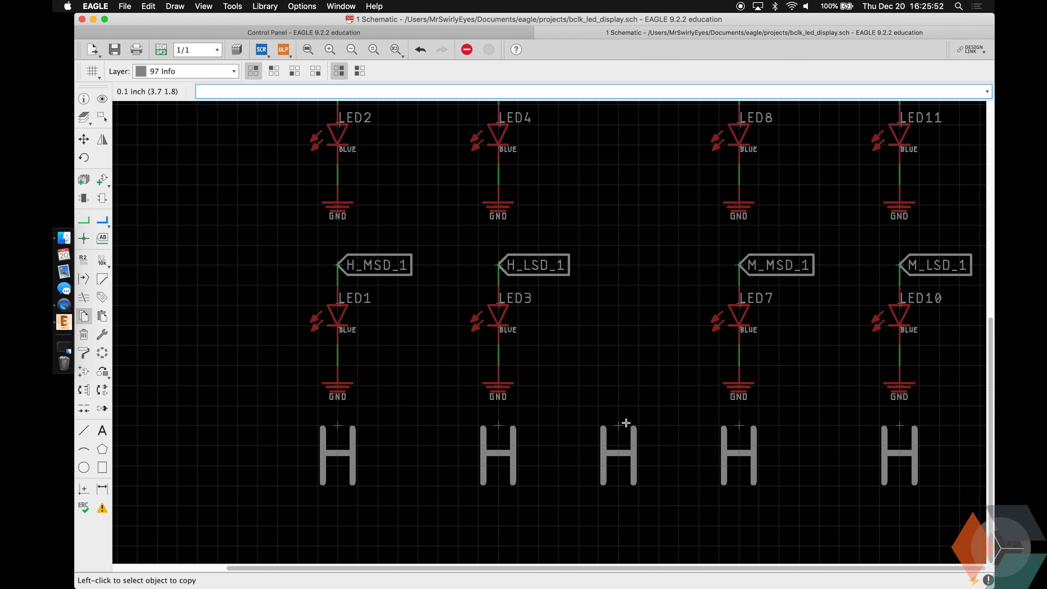
key("Escape")
left_click(626, 424)
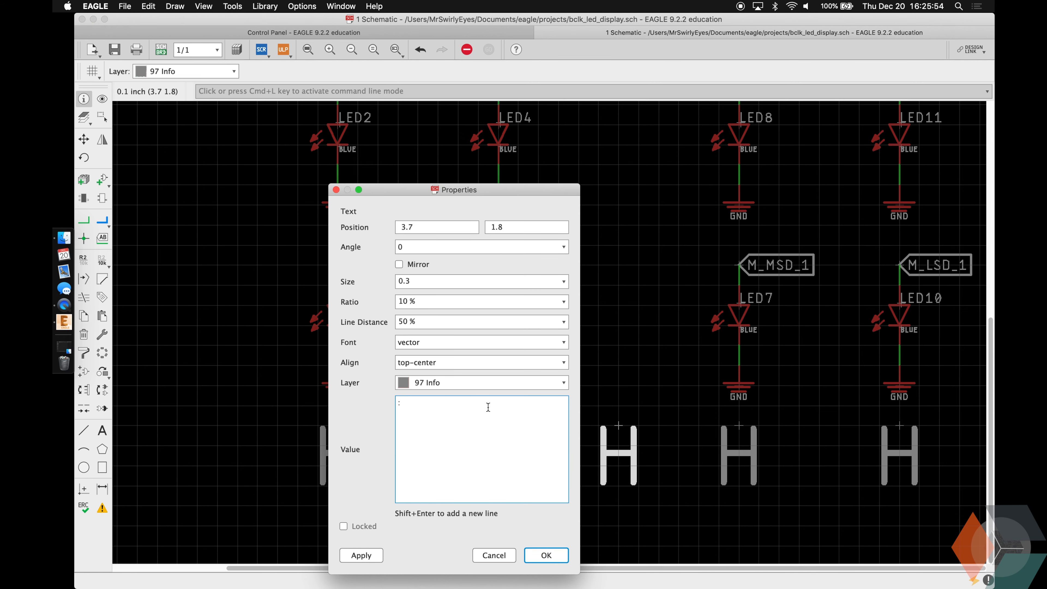
key("Return")
Change the H letters beneath the third and fourth columns to M.
left_click(740, 426)
type("M")
key("Return")
left_click(900, 429)
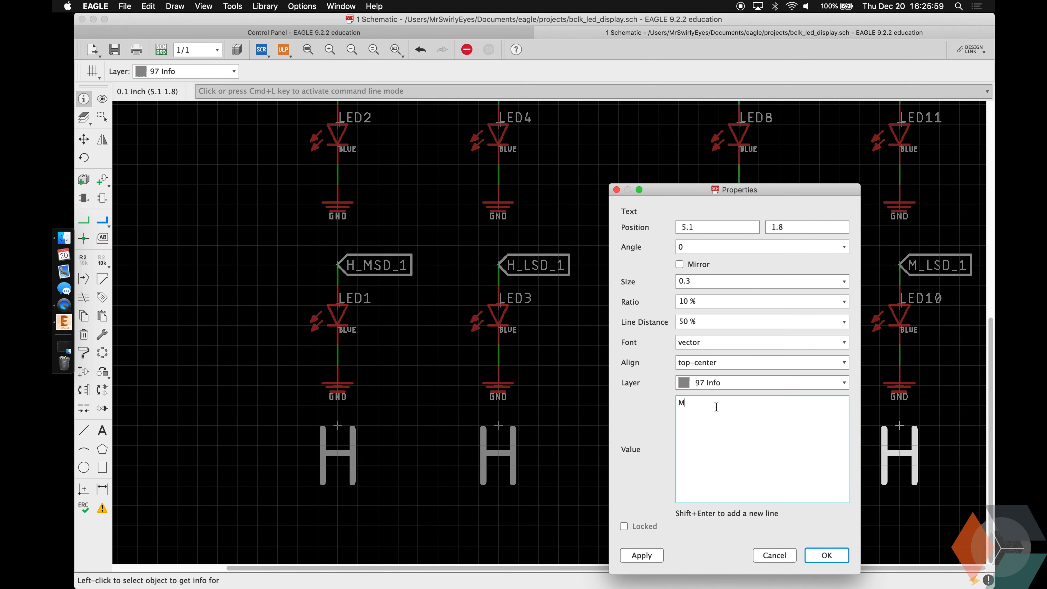
key("Return")
Place the text 1 with center-left alignment to the right of each of the four LED rows.
scroll(712, 407, "down", 5)
scroll(880, 305, "up", 3)
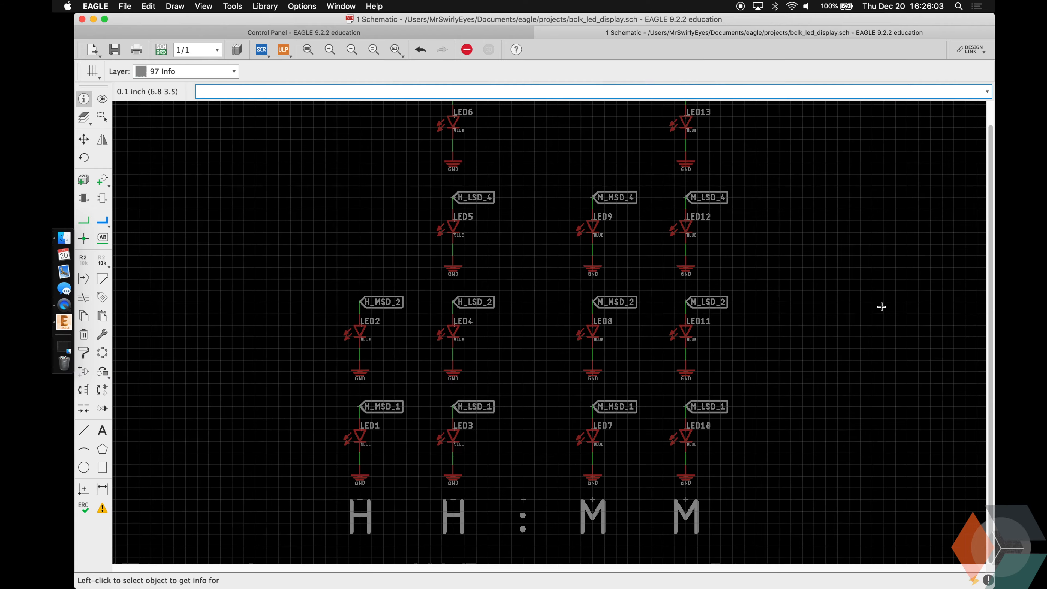
type("text")
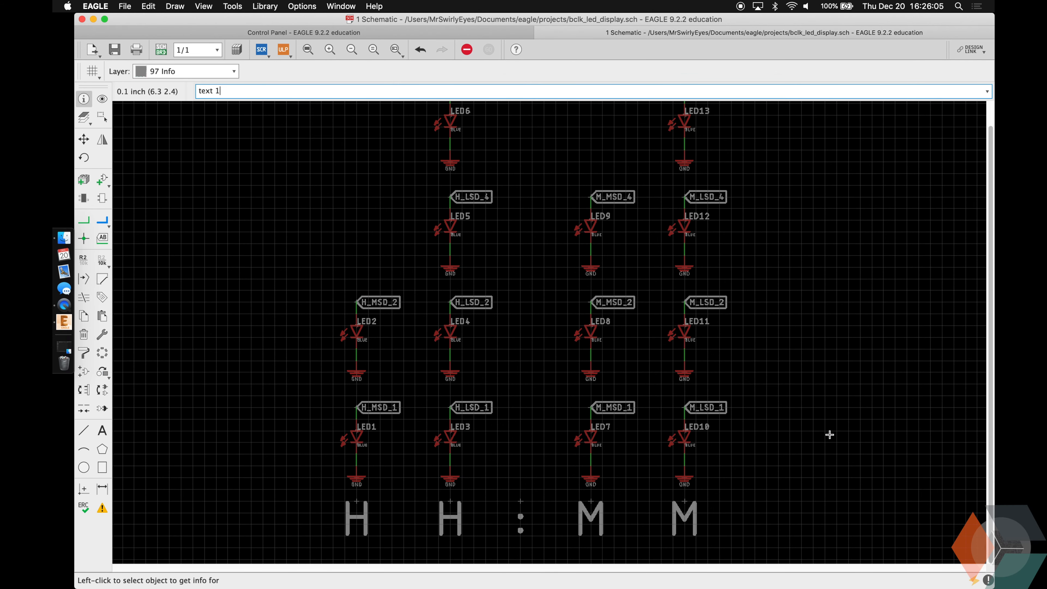
type(" 1")
key("Return")
scroll(810, 446, "up", 3)
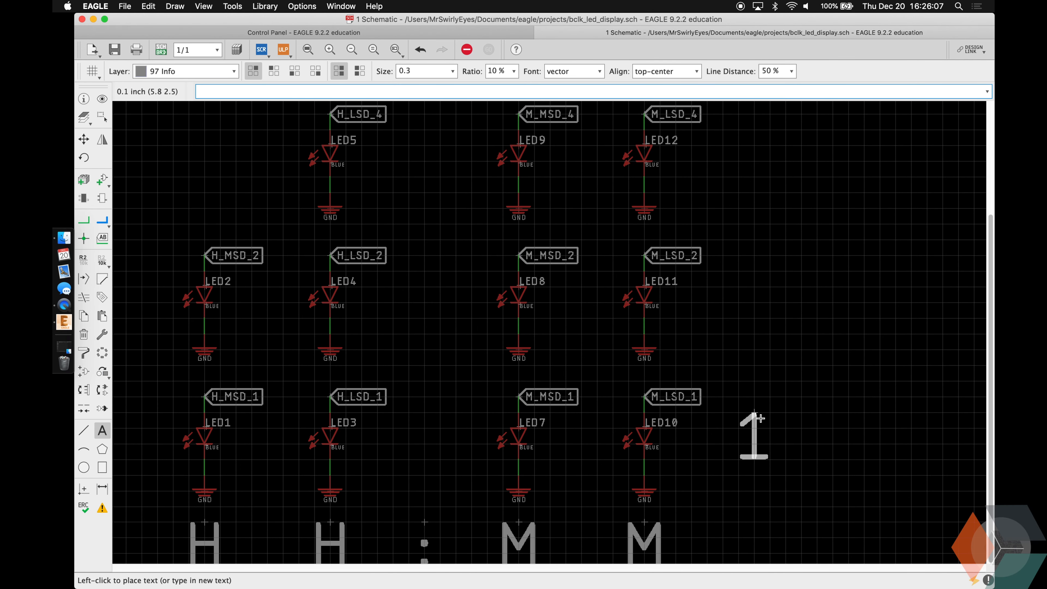
left_click(666, 71)
left_click(655, 54)
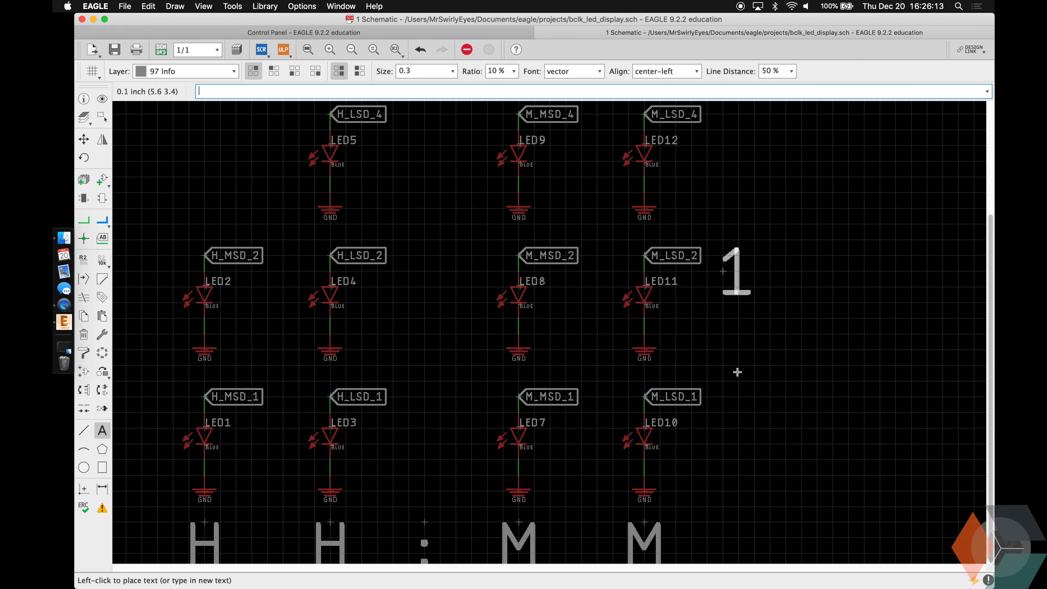
left_click(739, 444)
left_click(738, 302)
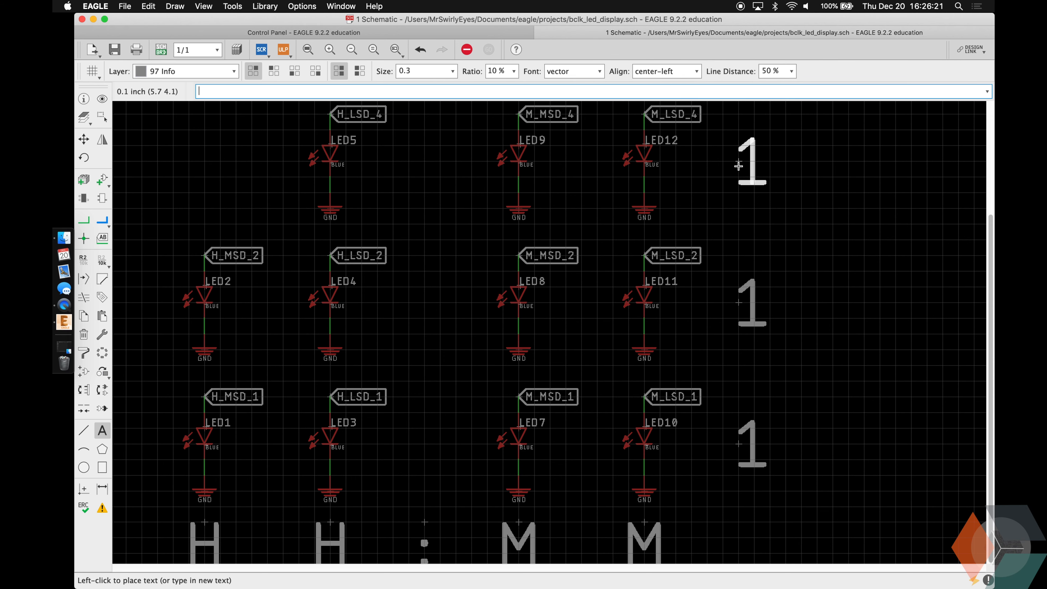
left_click(738, 166)
scroll(738, 169, "up", 3)
key("Escape")
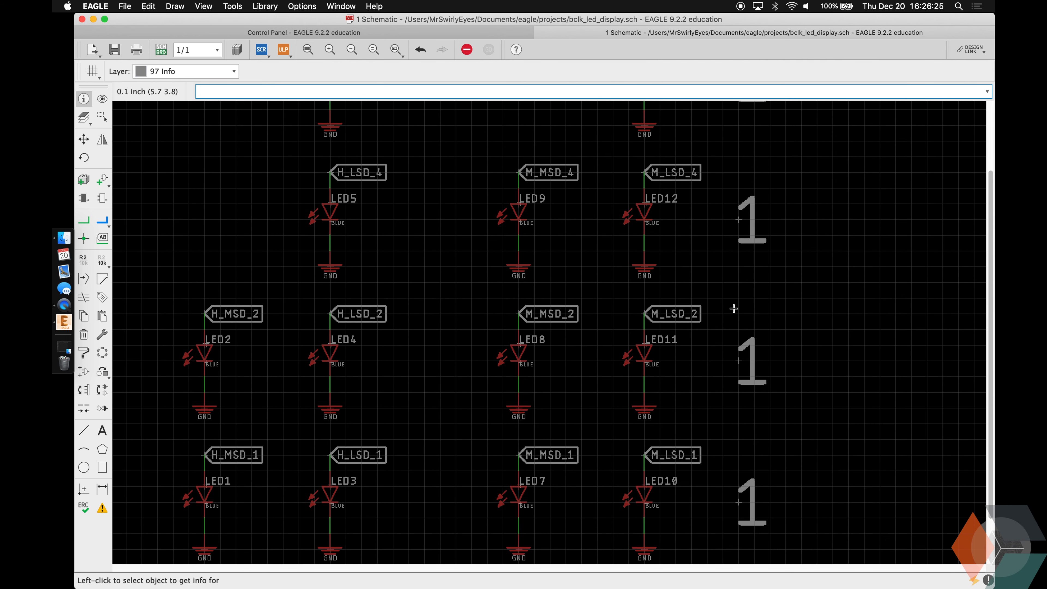
Change the row numbers beside the second and third rows from the bottom to 2 and 4.
left_click(737, 362)
key("BackSpace")
type("2")
key("Return")
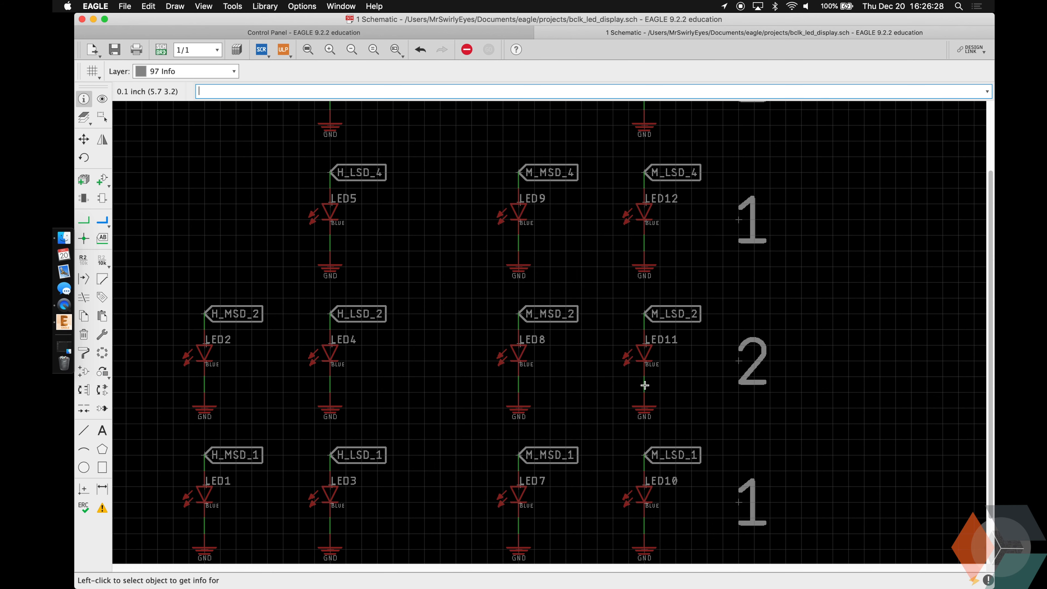
scroll(719, 326, "up", 4)
left_click(738, 307)
key("BackSpace")
type("4")
key("Return")
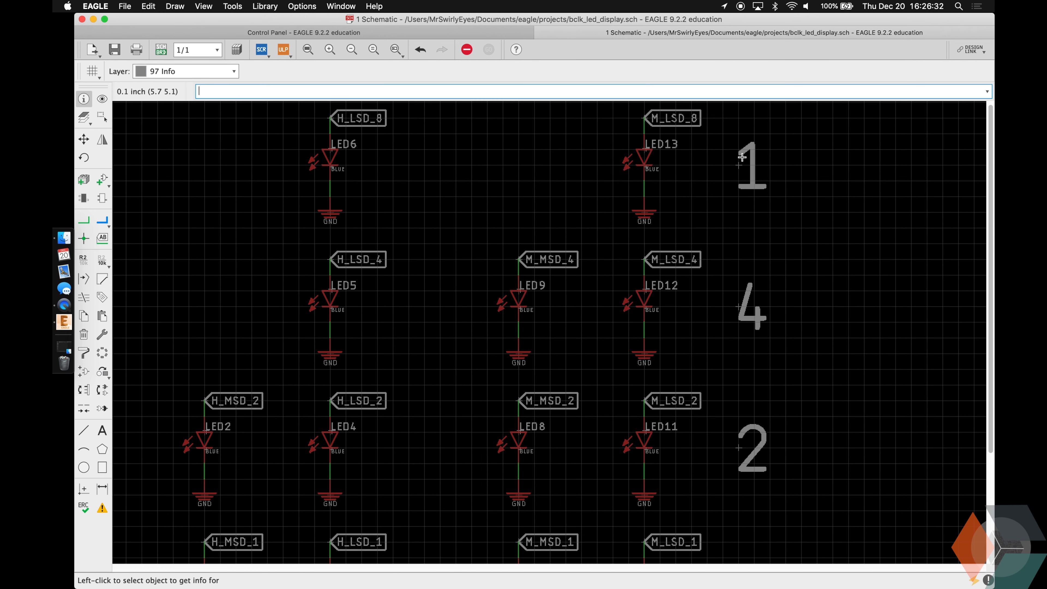
Change the number beside the top LED row to 8 and save the schematic.
left_click(742, 157)
key("BackSpace")
type("8")
key("Return")
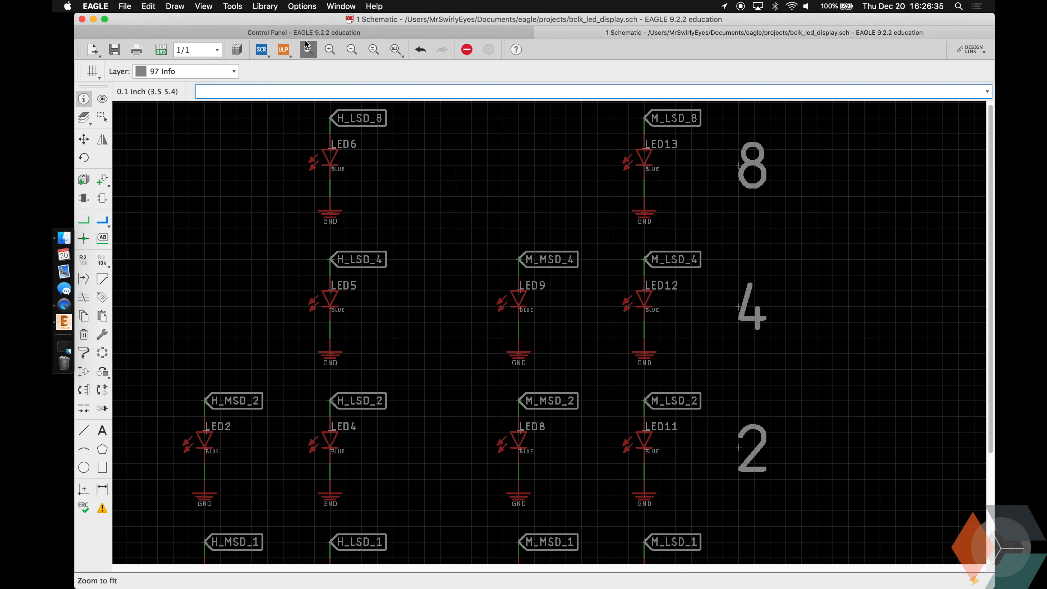
left_click(306, 45)
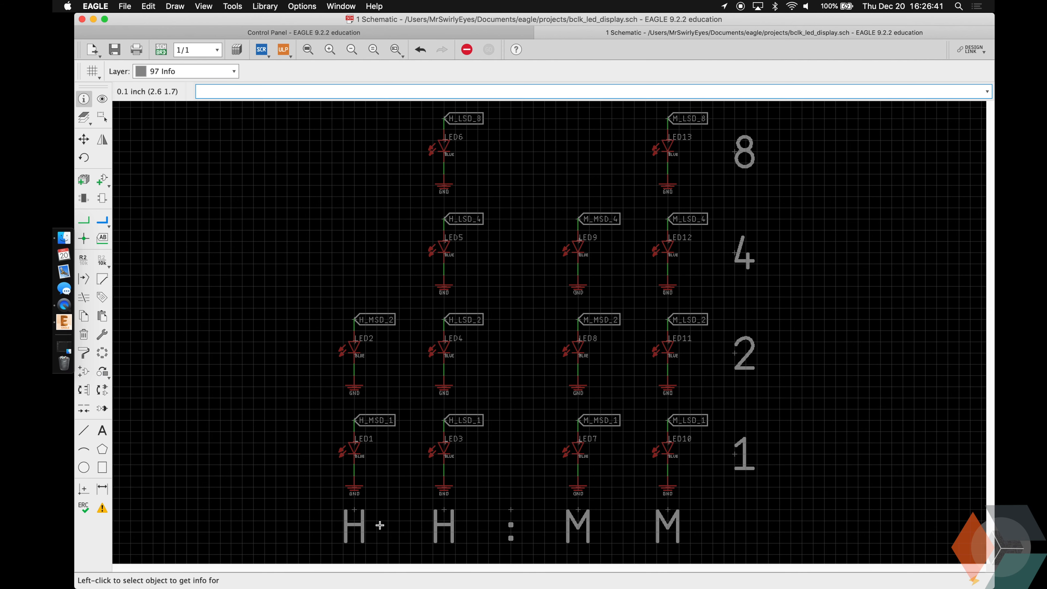
key("super+s")
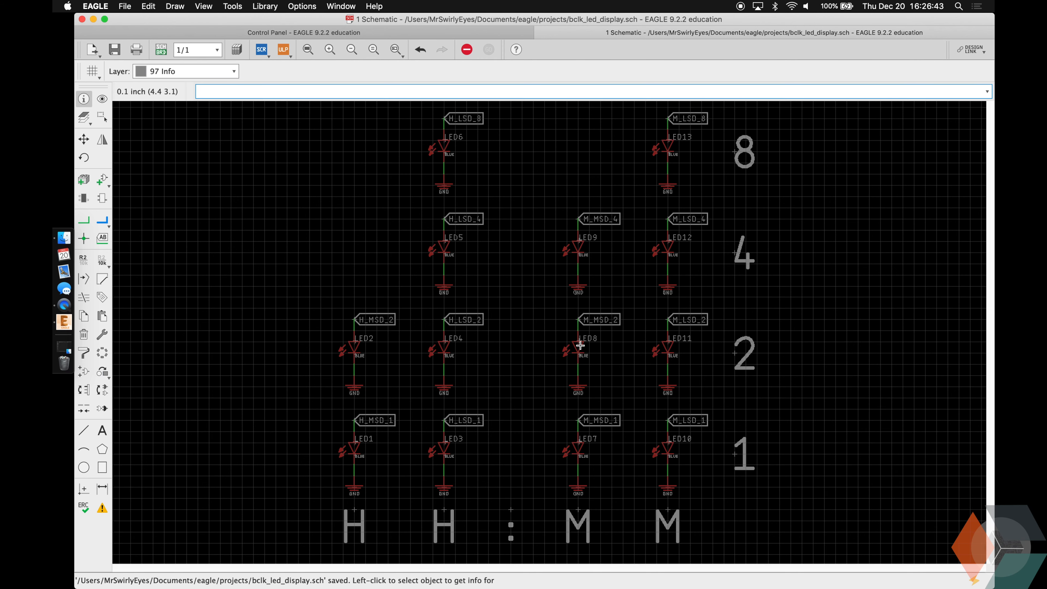
Draw a dashed rectangular outline around the whole LED array with its letters and numbers, and save the schematic.
scroll(388, 227, "down", 2)
type("line")
key("Return")
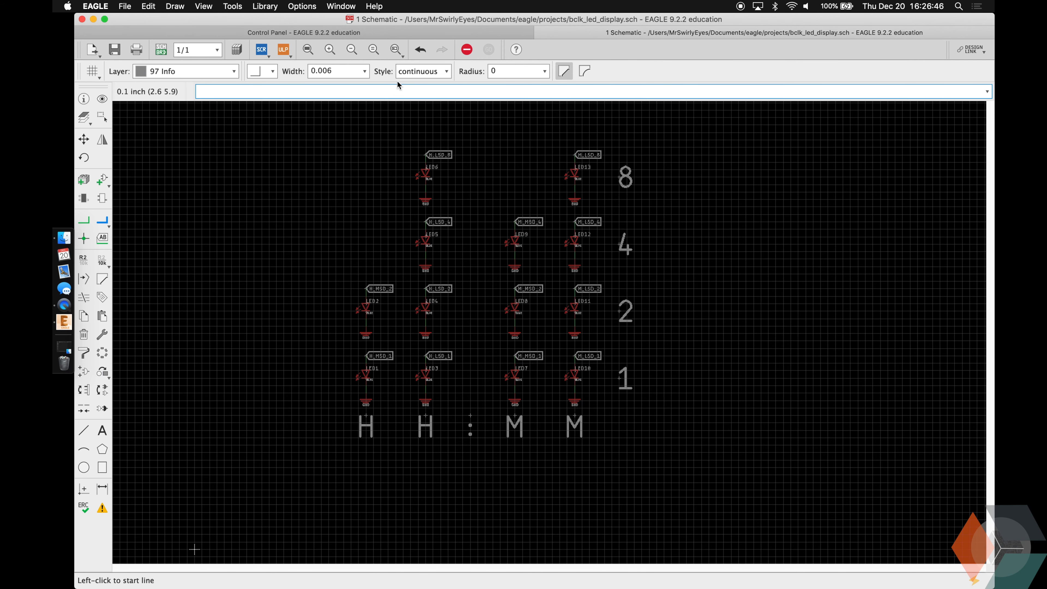
left_click(422, 72)
left_click(422, 97)
left_click(344, 452)
left_click(650, 132)
left_click(291, 452)
double_click(344, 452)
key("Escape")
key("super+s")
Place the title LED DISPLAY centred above the dashed outline, with bottom-center alignment and a 20 % ratio.
scroll(468, 110, "up", 2)
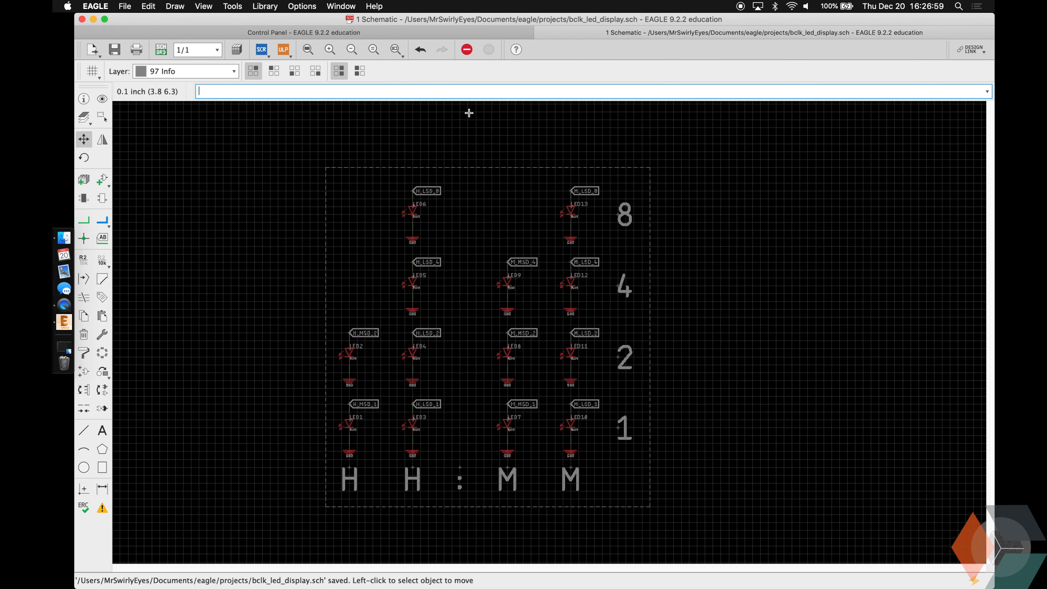
type("text")
key("Return")
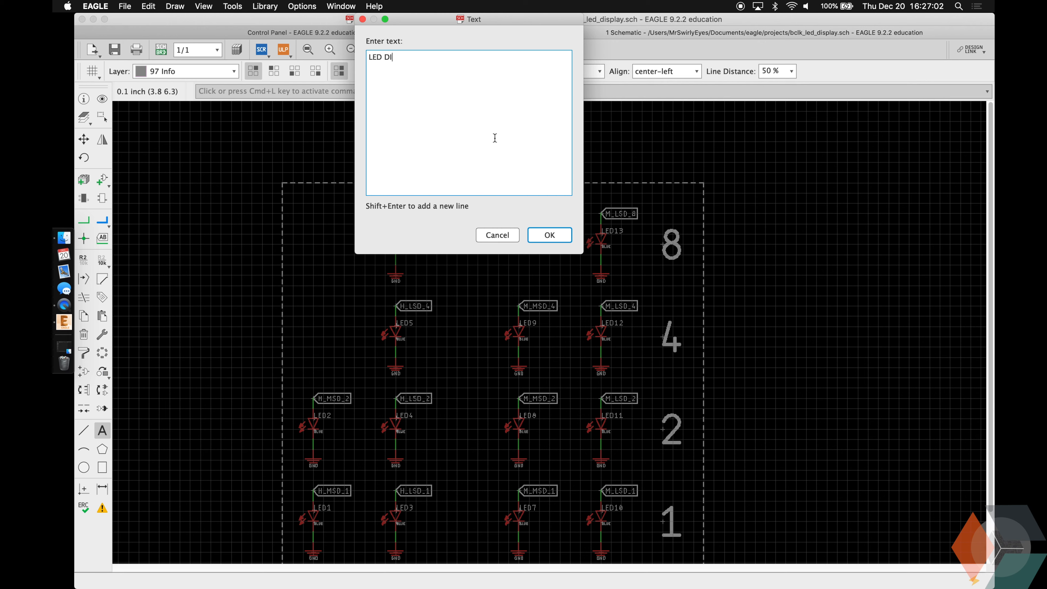
key("Return")
left_click(659, 71)
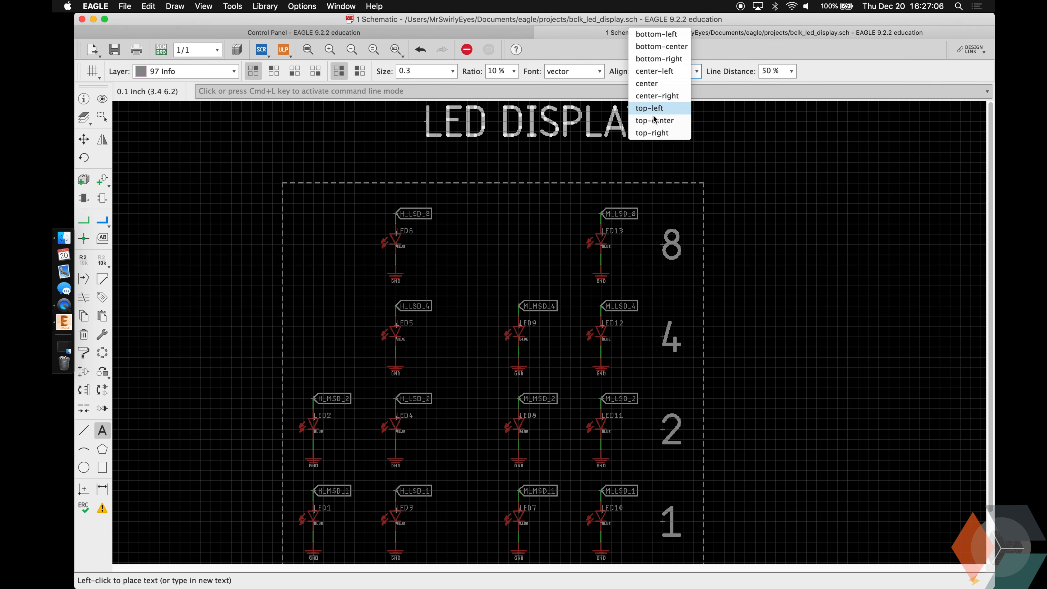
left_click(661, 46)
double_click(495, 71)
key("BackSpace")
type("20")
key("Return")
left_click(499, 174)
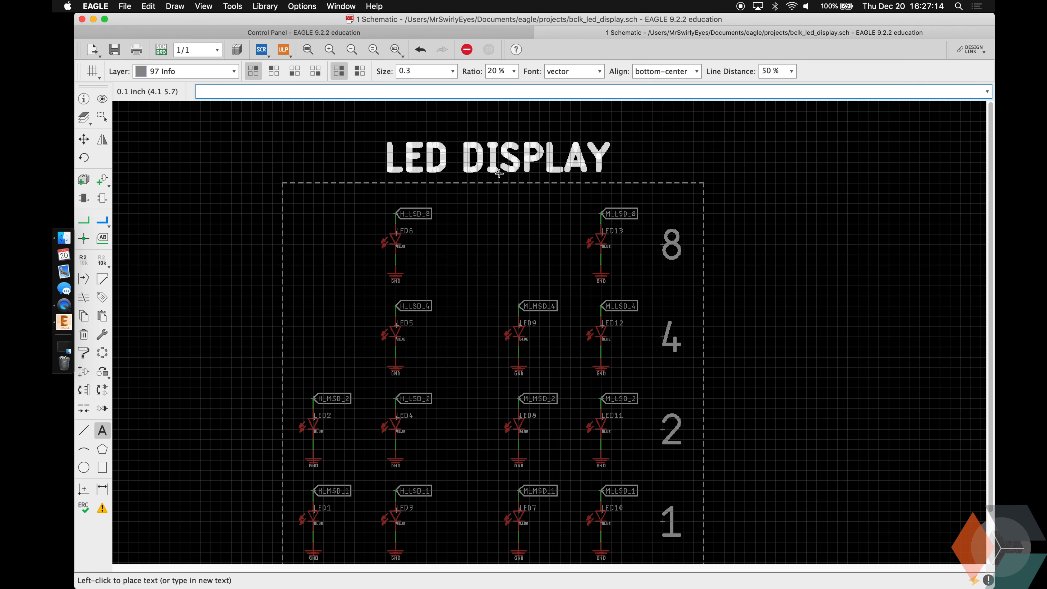
Leave the text placement and search the part libraries for 1x14* connectors.
scroll(499, 173, "down", 2)
key("Escape")
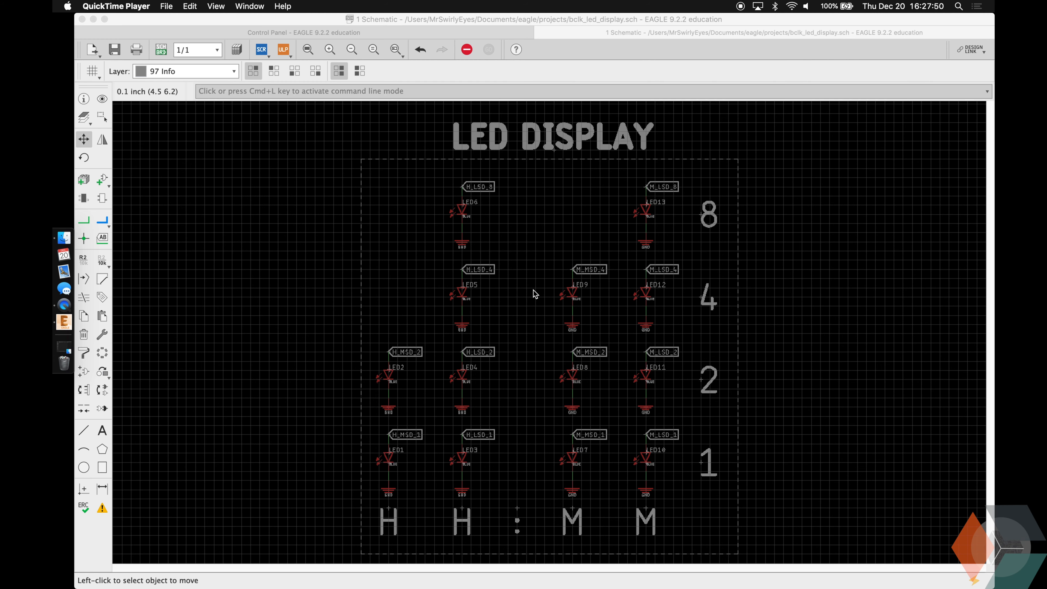
left_click(559, 297)
scroll(520, 295, "down", 2)
scroll(276, 368, "up", 3)
type("add ")
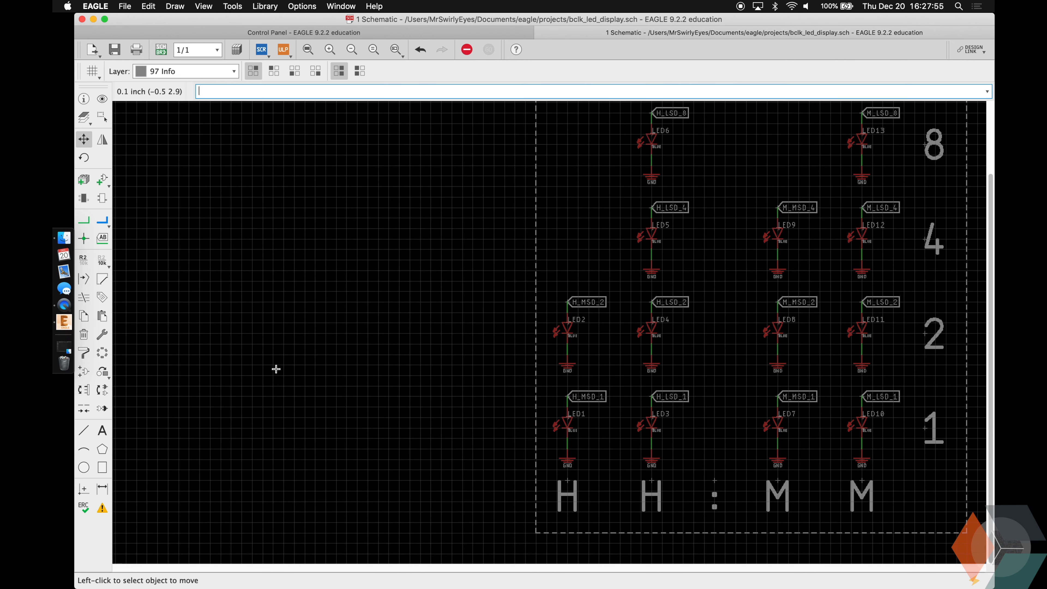
type("1x14*")
key("Return")
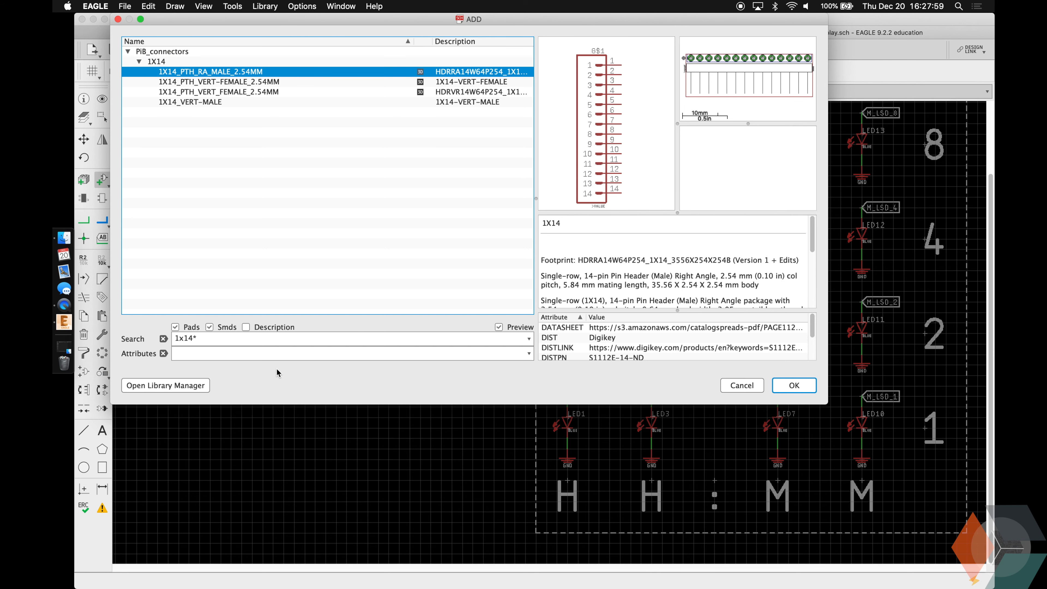
Place the 1X14_PTH_VERT_FEMALE_2.54MM header in the empty area beside the LED frame and save the schematic.
key("Down")
key("Down")
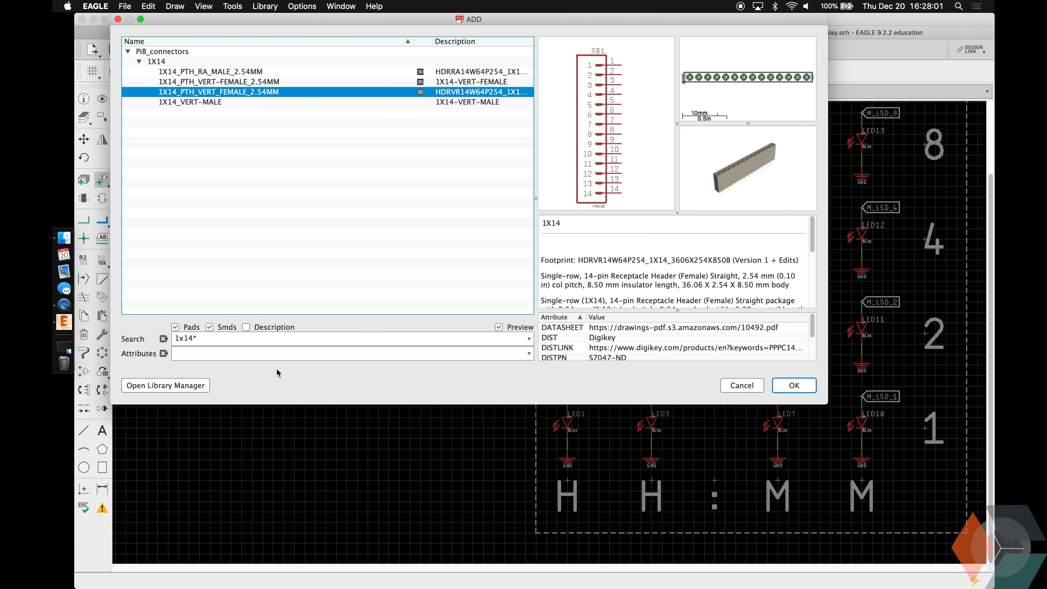
key("Return")
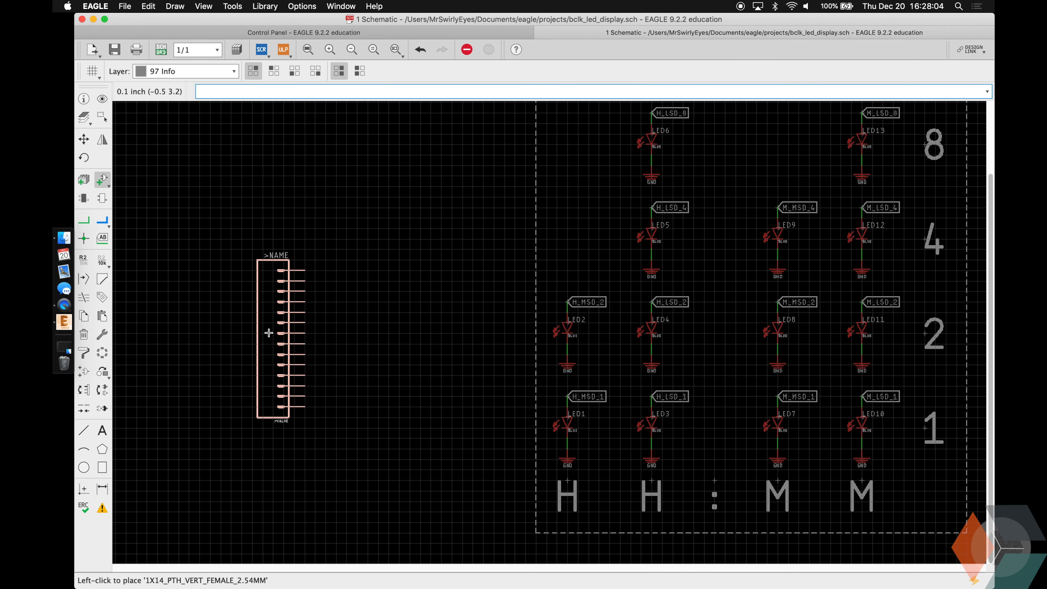
scroll(269, 332, "up", 1)
scroll(269, 332, "up", 1)
left_click(269, 332)
key("ctrl+s")
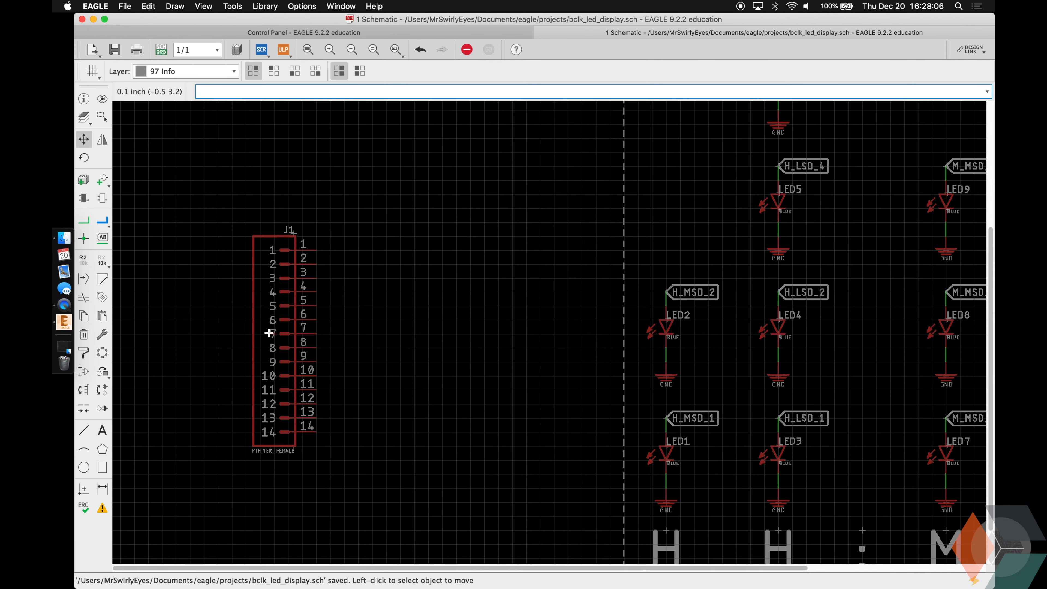
Try to break out all pins of the 14-pin header with the None naming option.
scroll(314, 328, "up", 2)
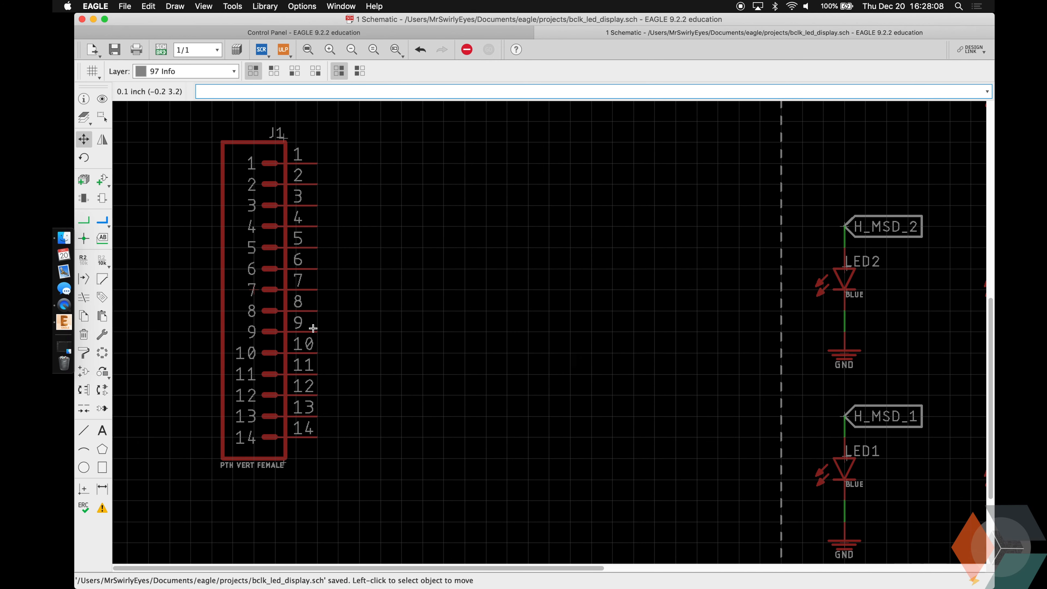
key("Return")
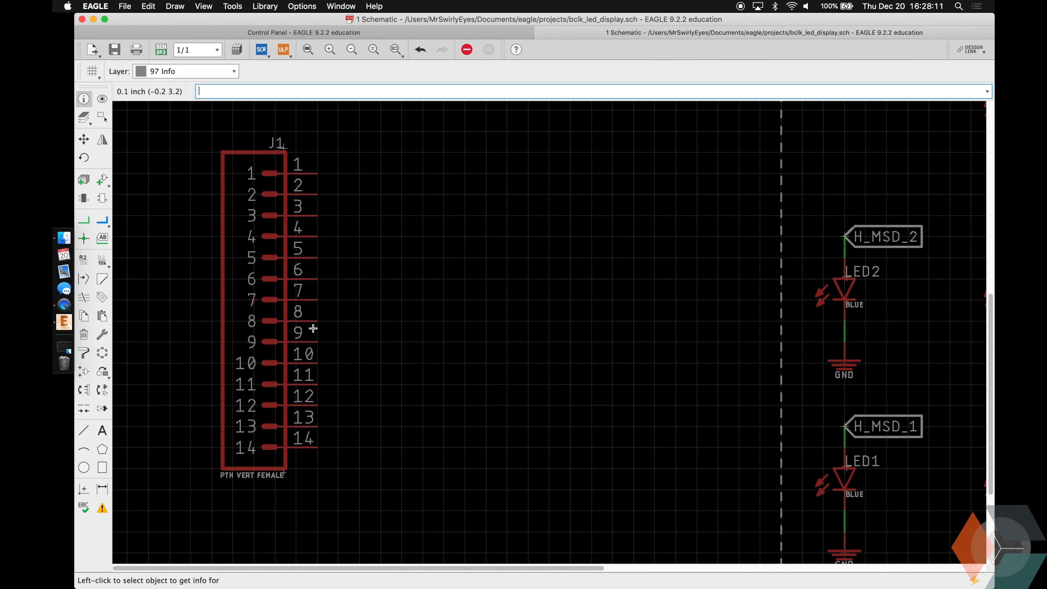
right_click(255, 301)
mouse_move(325, 179)
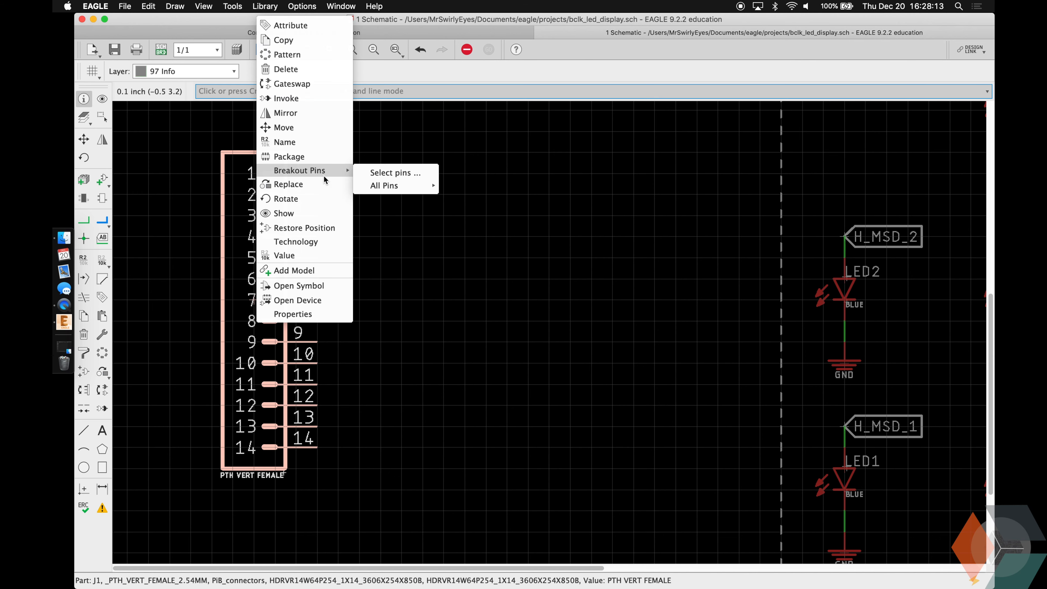
mouse_move(420, 185)
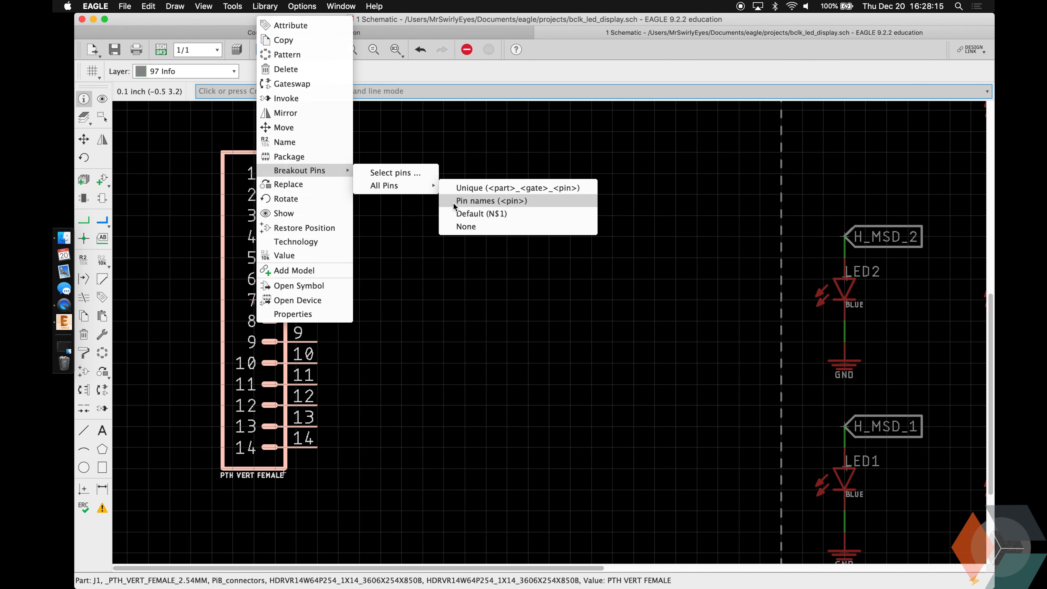
left_click(468, 228)
key("super+z")
type("g")
key("BackSpace")
key("BackSpace")
Change the line style to continuous and break out all pins of the 14-pin header with default net names (N$1).
type("change style contin")
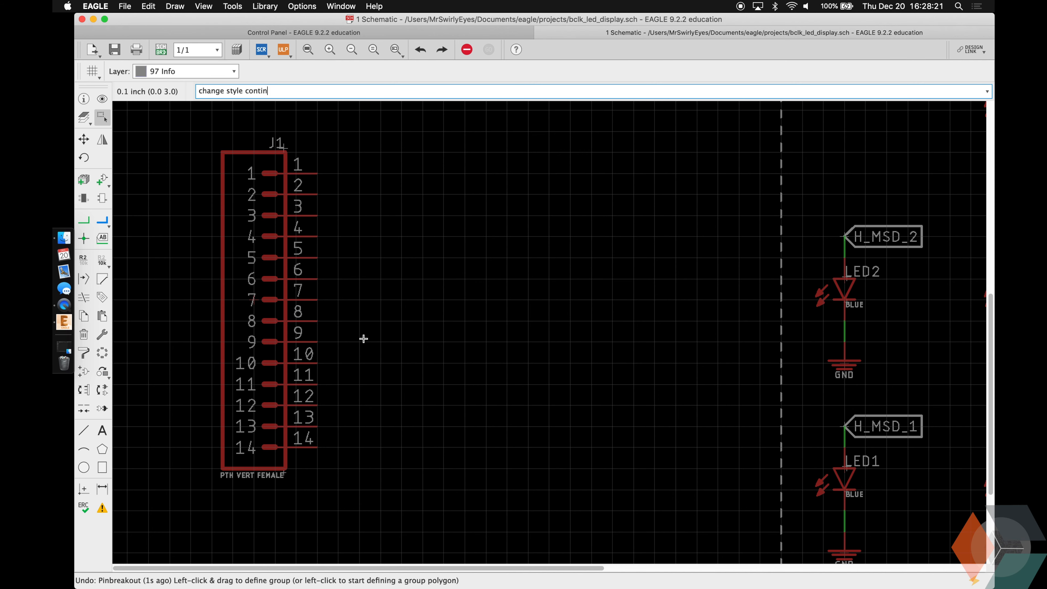
type("uous")
key("Return")
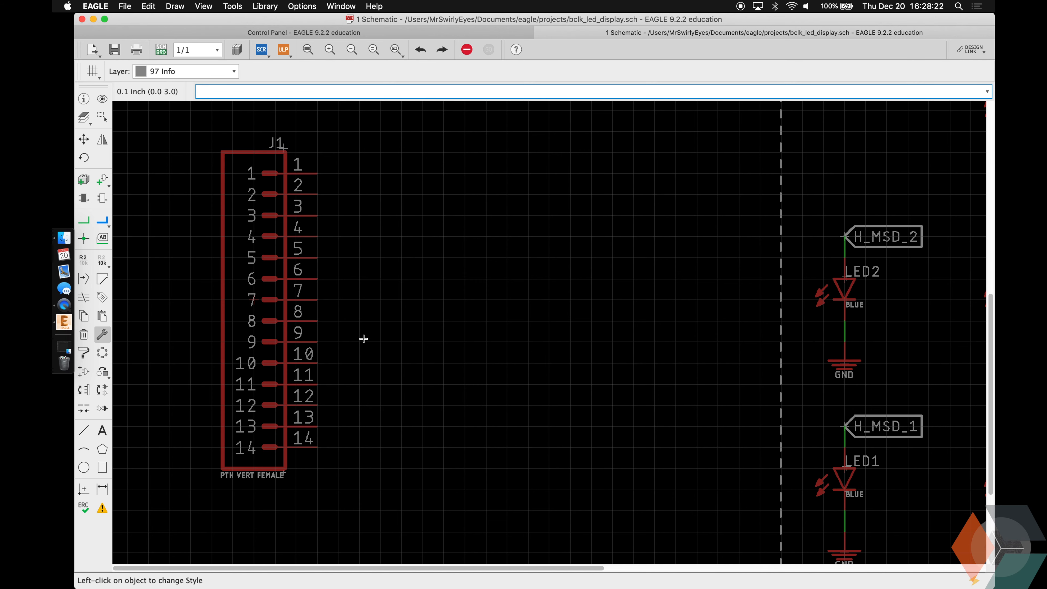
right_click(253, 298)
mouse_move(301, 169)
mouse_move(381, 185)
left_click(495, 213)
Move the header one 0.1 inch grid step toward the LED frame to shorten its net stubs.
type("move")
key("Return")
left_click(264, 300)
left_click(271, 299)
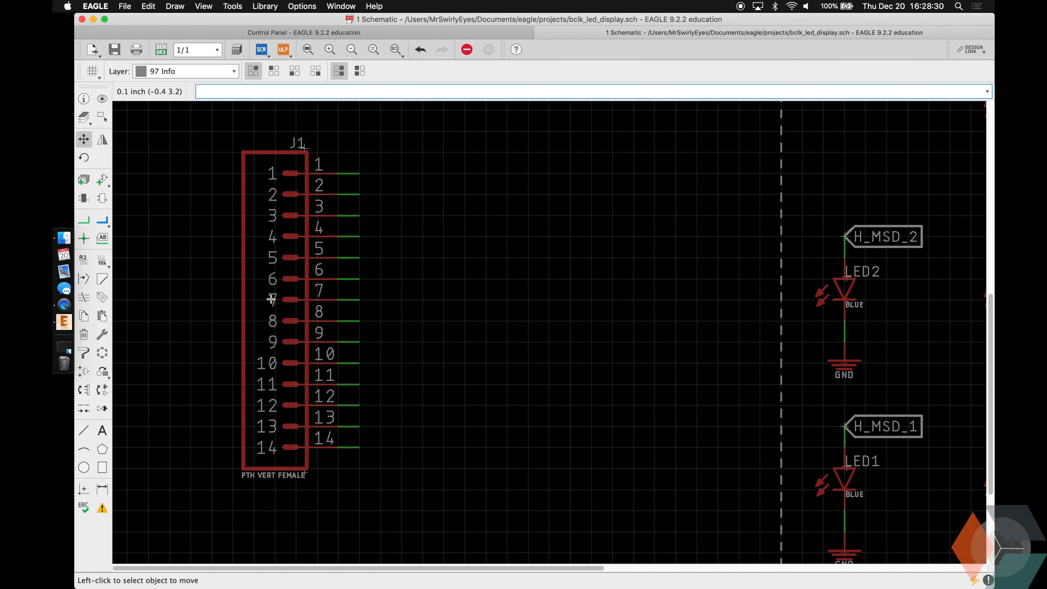
Label the net stubs of header pins 1 to 4, using text size 0.05 and a 10 % ratio.
type("label")
key("Return")
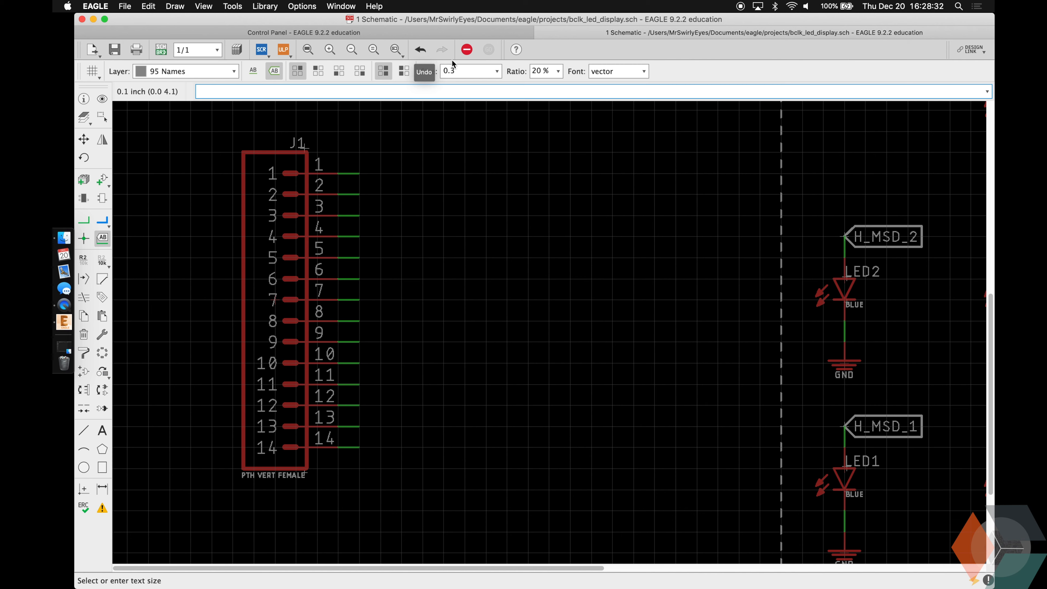
left_click(473, 71)
key("Tab")
type("10")
key("Return")
left_click(355, 173)
left_click(356, 173)
left_click(357, 194)
left_click(357, 194)
left_click(358, 215)
left_click(358, 215)
left_click(358, 237)
left_click(359, 236)
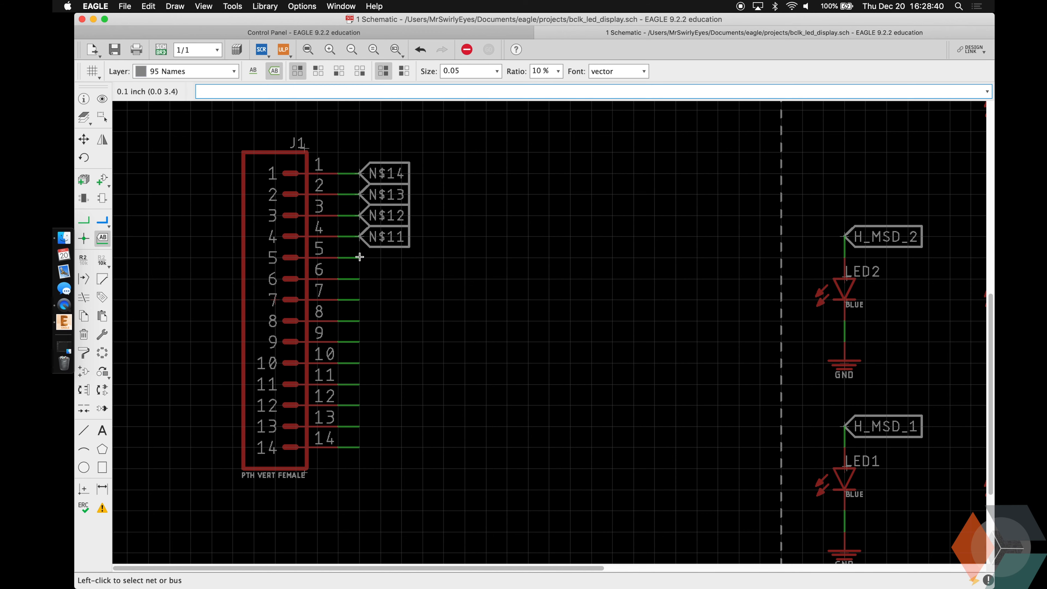
Label the net stubs of header pins 5 to 13.
double_click(358, 257)
double_click(358, 278)
double_click(358, 299)
double_click(359, 321)
double_click(359, 341)
double_click(358, 362)
double_click(358, 384)
double_click(358, 405)
double_click(358, 426)
Place a GND symbol below the label column and wire it to the net stub of header pin 14.
type("add")
key("Return")
key("Down")
key("Return")
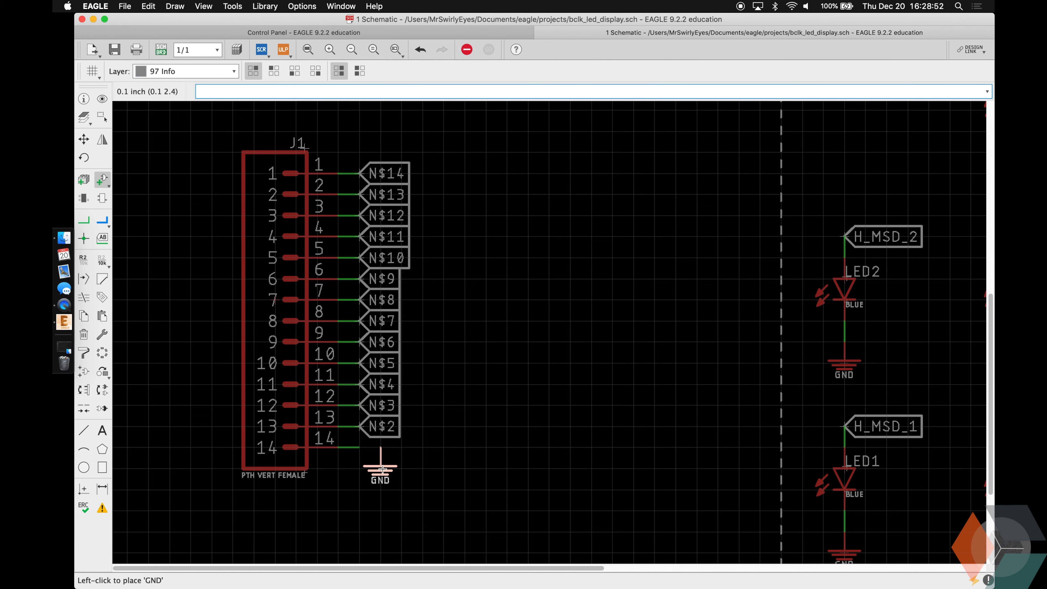
left_click(381, 484)
type("net")
key("Return")
left_click(380, 468)
left_click(362, 447)
key("Return")
Move the GND symbol and its wire so they hang straight below the end of pin 14's net stub.
type("move")
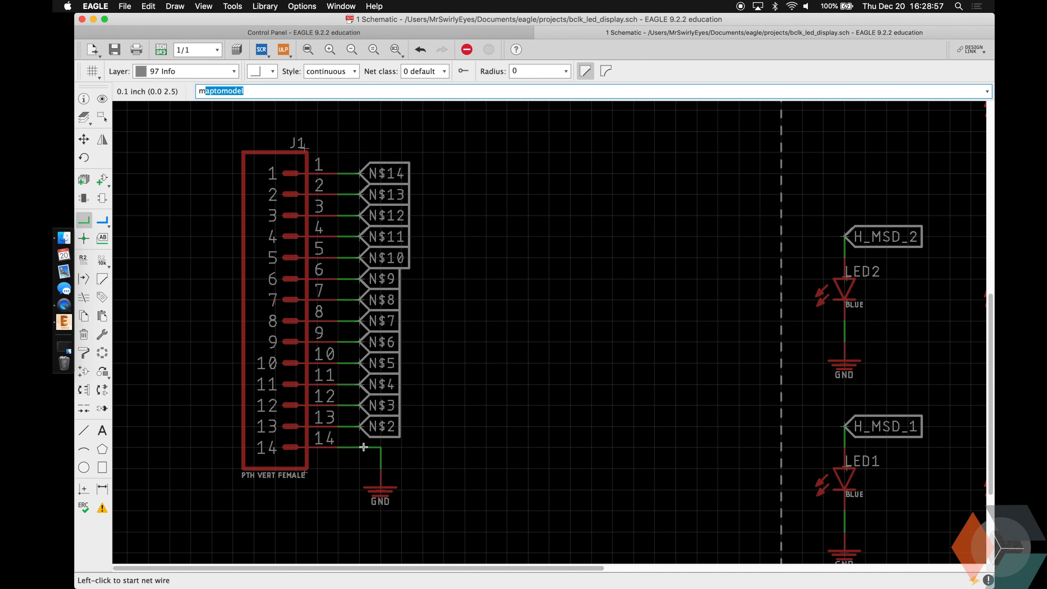
key("Return")
left_click(379, 485)
left_click(359, 486)
left_click(380, 457)
left_click(365, 448)
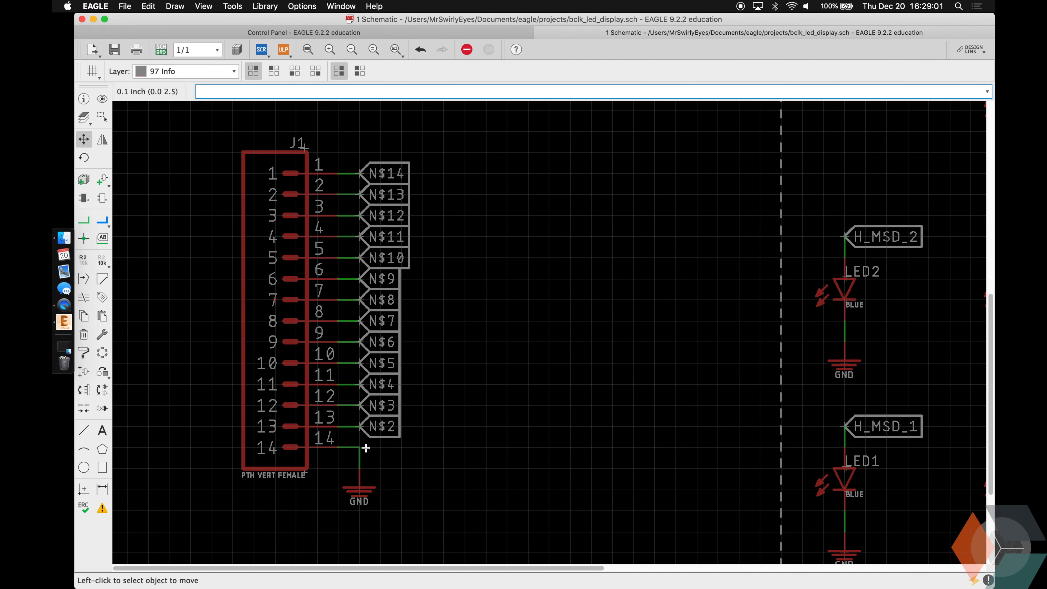
Name the nets on header pins 1 and 2 H_MSD_1 and H_MSD_2.
type("name H_MSD_1")
key("Return")
left_click(359, 172)
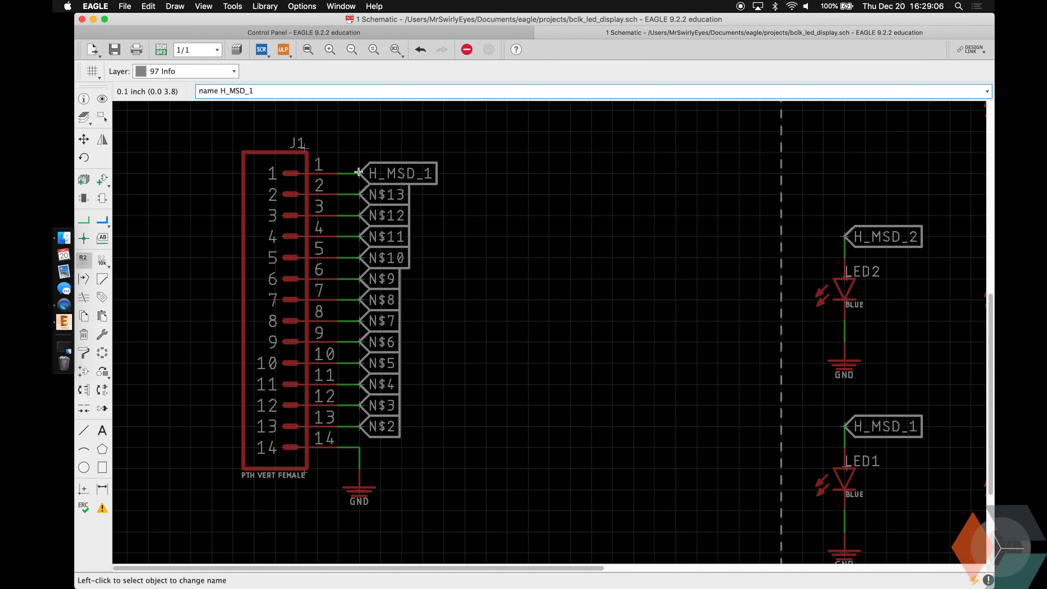
key("Return")
left_click(363, 194)
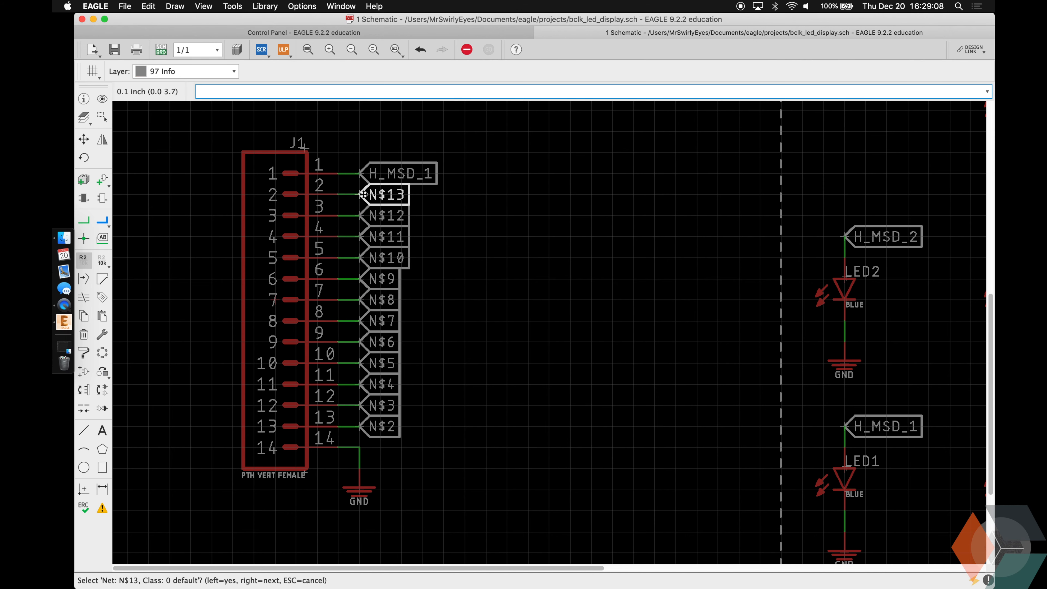
Name the nets on header pins 3 to 6 H_LSD_1, H_LSD_2, H_LSD_4 and H_LSD_8.
left_click(362, 215)
type("2")
key("Return")
left_click(359, 235)
key("Up")
key("BackSpace")
type("4")
key("Return")
left_click(357, 256)
key("Up")
key("BackSpace")
type("8")
key("Return")
left_click(355, 282)
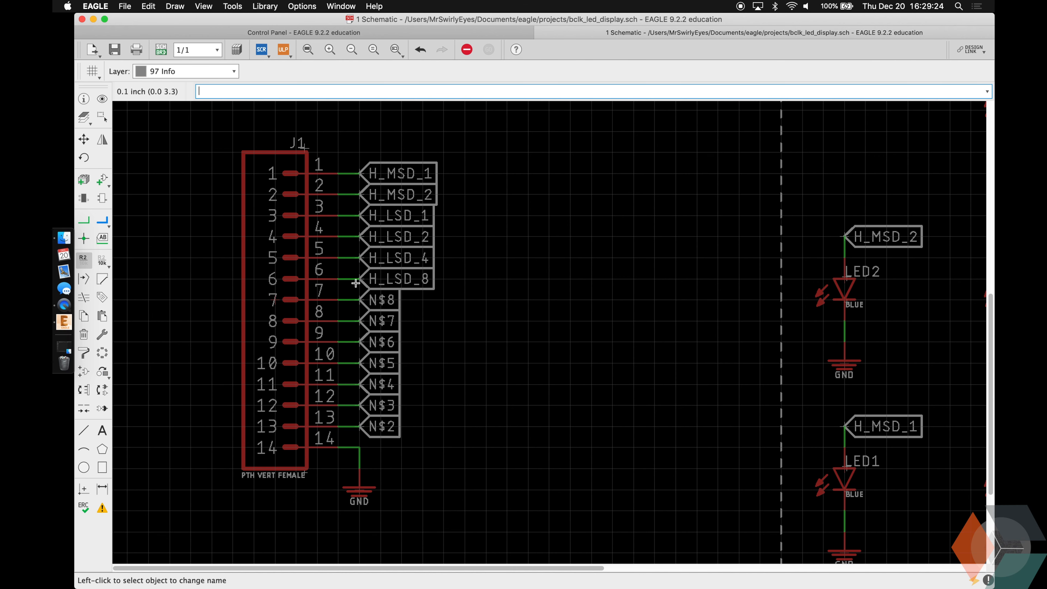
Name the nets on header pins 7 to 9 M_MSD_1, M_MSD_2 and M_MSD_4.
key("Return")
left_click(360, 300)
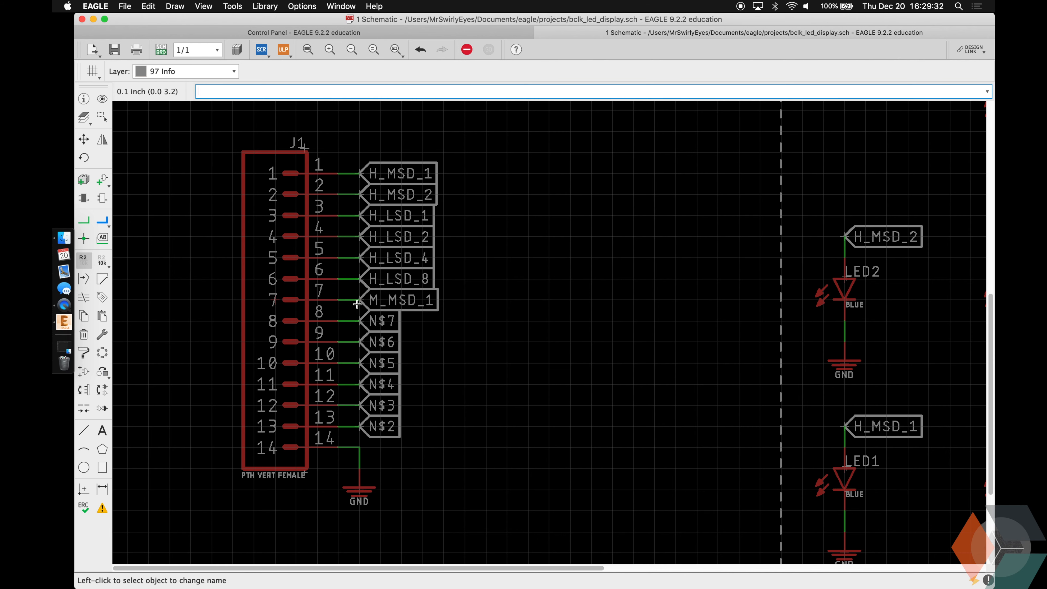
key("Up")
key("BackSpace")
key("2")
key("Return")
left_click(360, 321)
key("Up")
key("BackSpace")
key("4")
key("Return")
left_click(360, 342)
Name the nets on header pins 10 to 13 M_LSD_1, M_LSD_2, M_LSD_4 and M_LSD_8.
key("BackSpace")
key("1")
key("Return")
left_click(362, 368)
key("Up")
key("BackSpace")
key("2")
key("Return")
left_click(363, 383)
key("Up")
key("BackSpace")
key("4")
key("Return")
left_click(361, 410)
left_click(362, 431)
key("Up")
key("BackSpace")
key("8")
key("Return")
Group the header with its net labels and GND symbol and move it up and closer to the LED frame.
key("alt+F2")
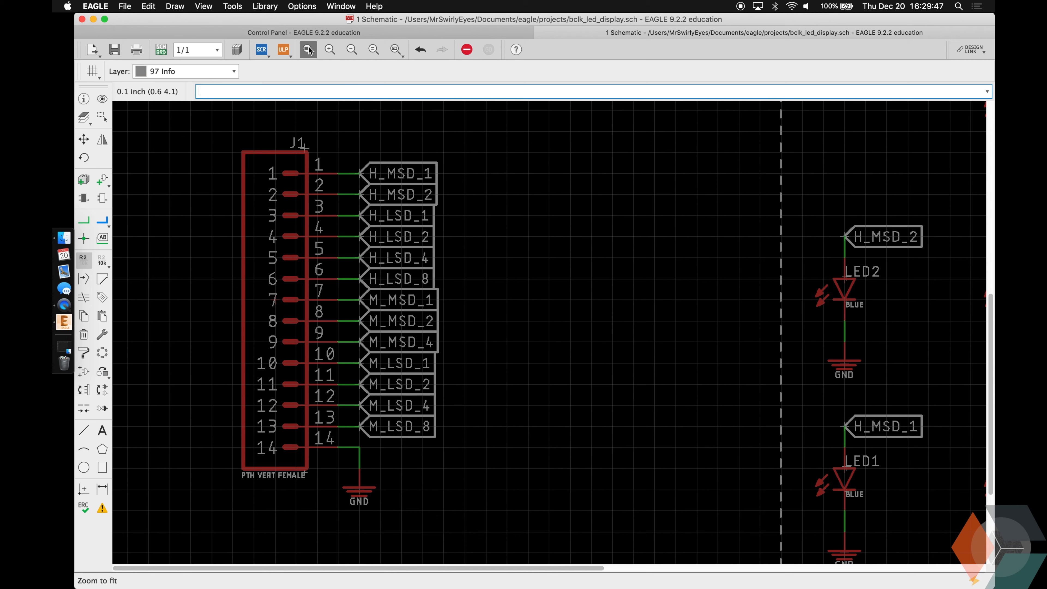
type("gr")
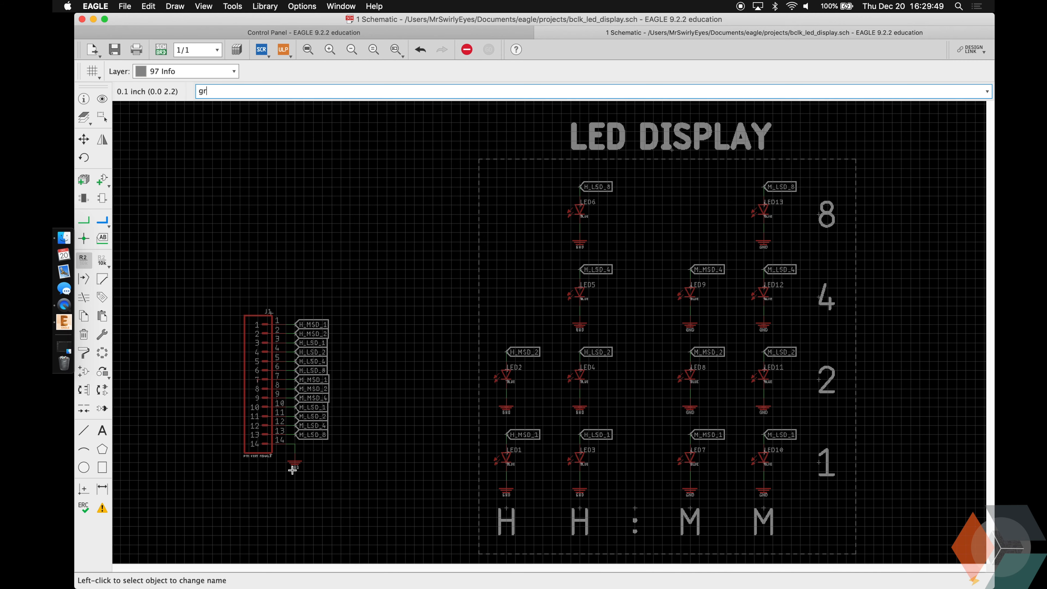
type("oup")
key("Return")
left_click_drag(328, 305, 377, 257)
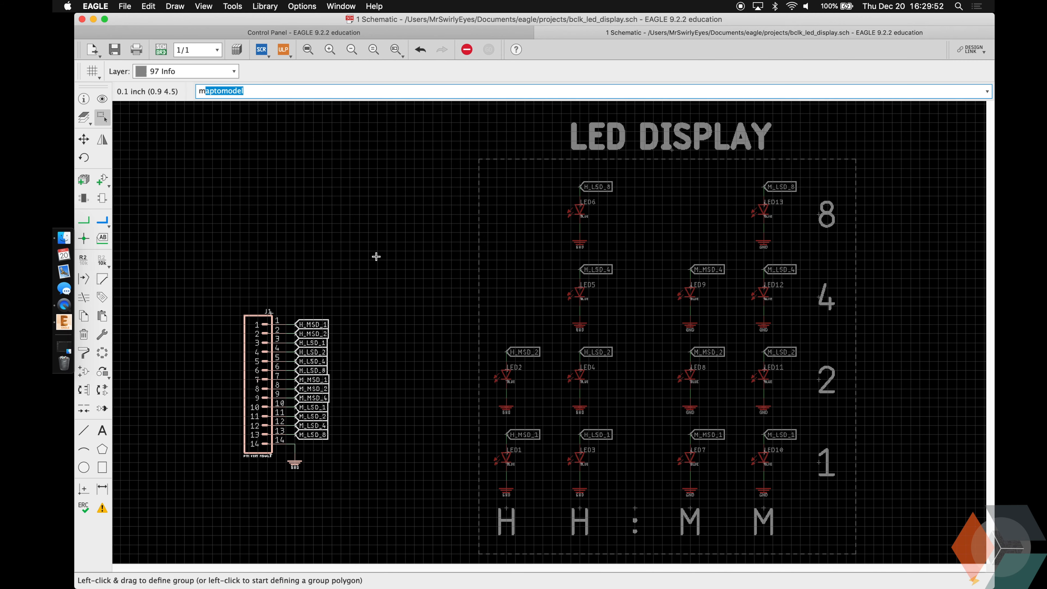
key("F7")
right_click(226, 382)
left_click(229, 385)
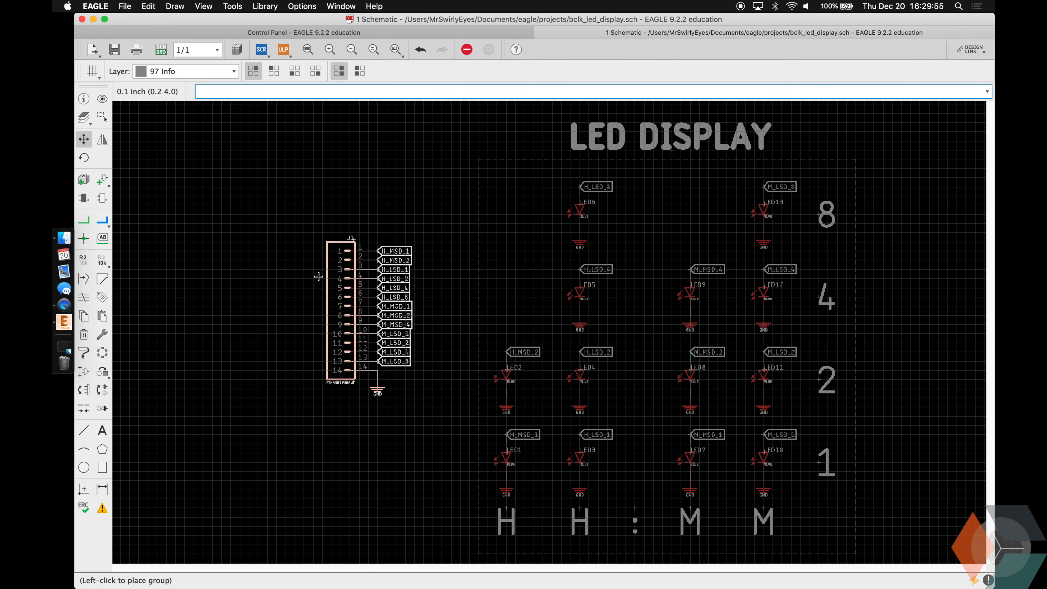
left_click(340, 239)
Copy the LED frame's upper dashed line to above the header and shorten it to suit the header's width.
type("copy")
key("Return")
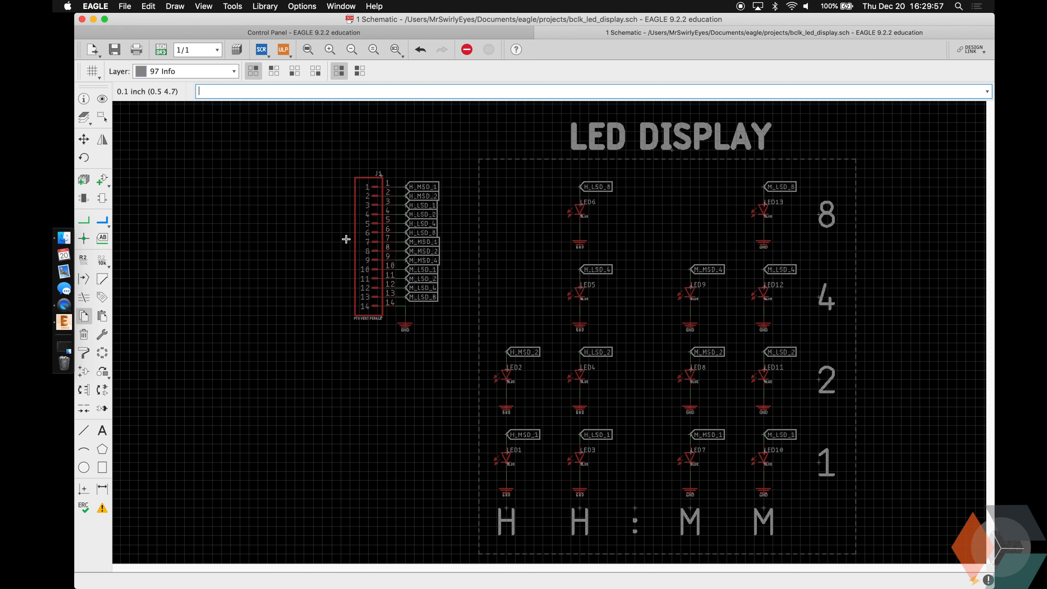
left_click(590, 159)
left_click(190, 160)
scroll(198, 163, "down", 5)
type("move")
key("Return")
left_click(171, 164)
scroll(201, 159, "up", 6)
left_click(388, 197)
Copy the shortened dashed line down level with the LED frame's lower edge to close the header's outline.
type("copy")
key("Return")
left_click(425, 196)
left_click(426, 521)
Group the header with its labels and GND symbol and centre it inside its dashed outline.
type("group")
key("Return")
left_click_drag(397, 204, 486, 347)
type("move")
scroll(413, 390, "up", 2)
key("Return")
right_click(464, 134, "ctrl")
left_click(477, 262)
scroll(476, 260, "down", 3)
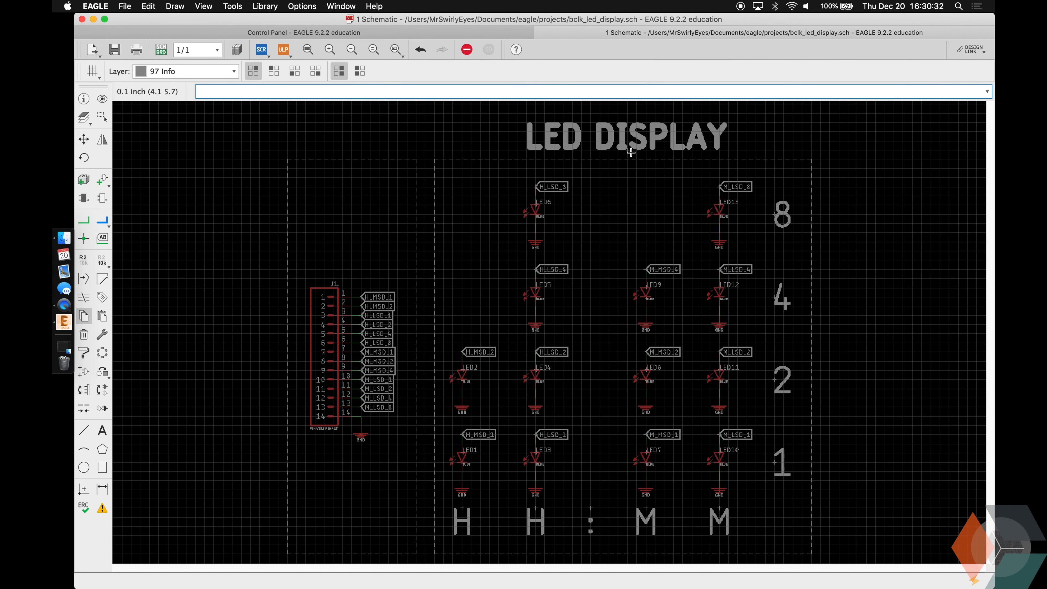
Copy the LED DISPLAY title to above the header's dashed outline and change its text to CTRL MOD CONNECTOR on two lines.
left_click(631, 153)
left_click(351, 150)
type("info")
key("Return")
left_click(351, 151)
left_click(603, 289)
key("super+a")
type("CT")
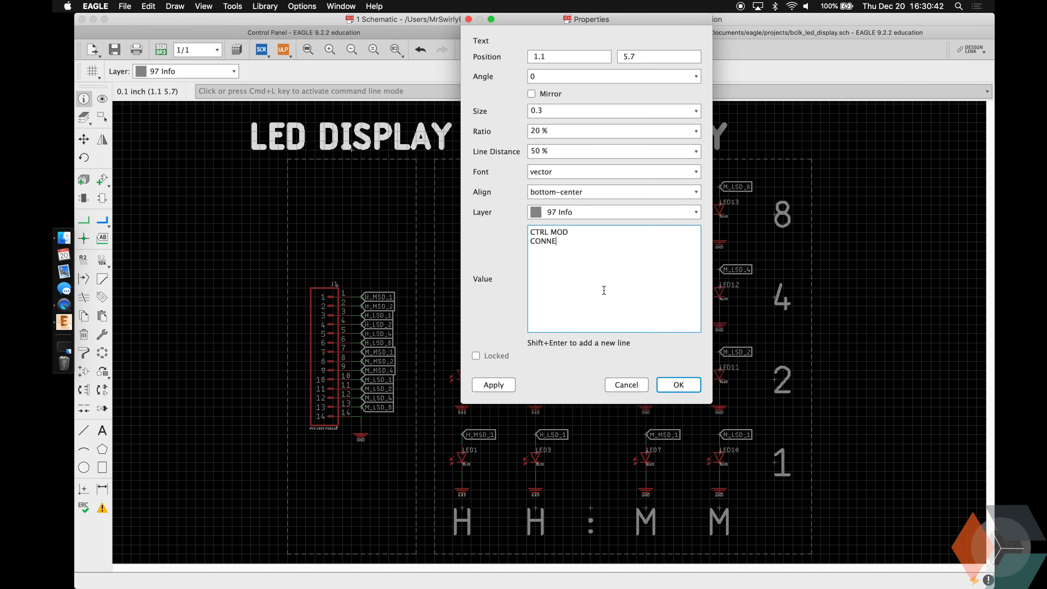
type("RL MOD")
key("shift+Return")
type("CONNECTOR")
key("Return")
Reduce the text size of the CTRL MOD CONNECTOR title to 0.2 so it suits the header outline's width.
scroll(468, 154, "down", 2)
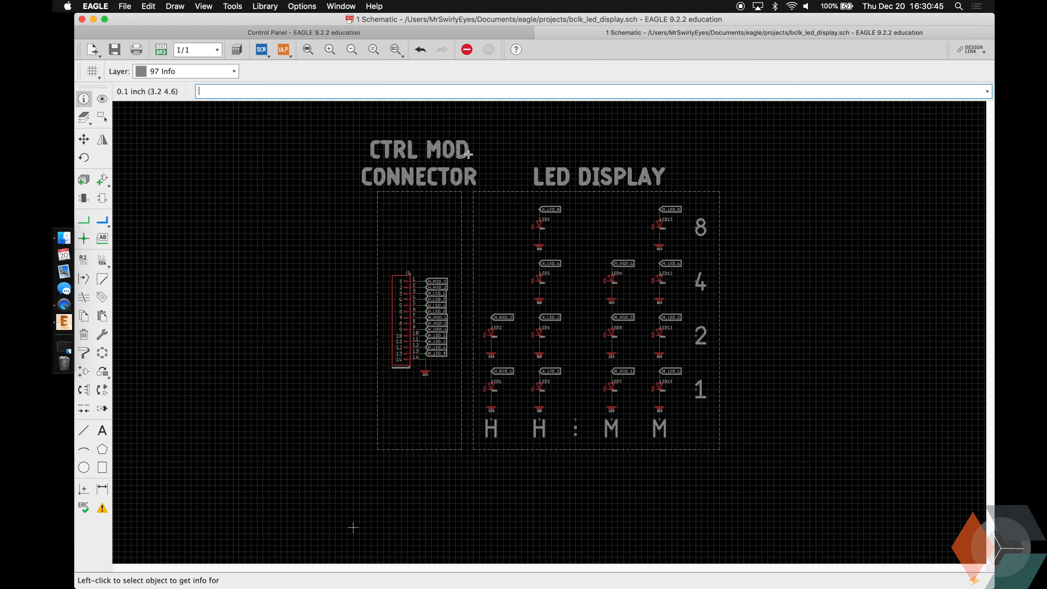
scroll(468, 153, "up", 2)
left_click(399, 204)
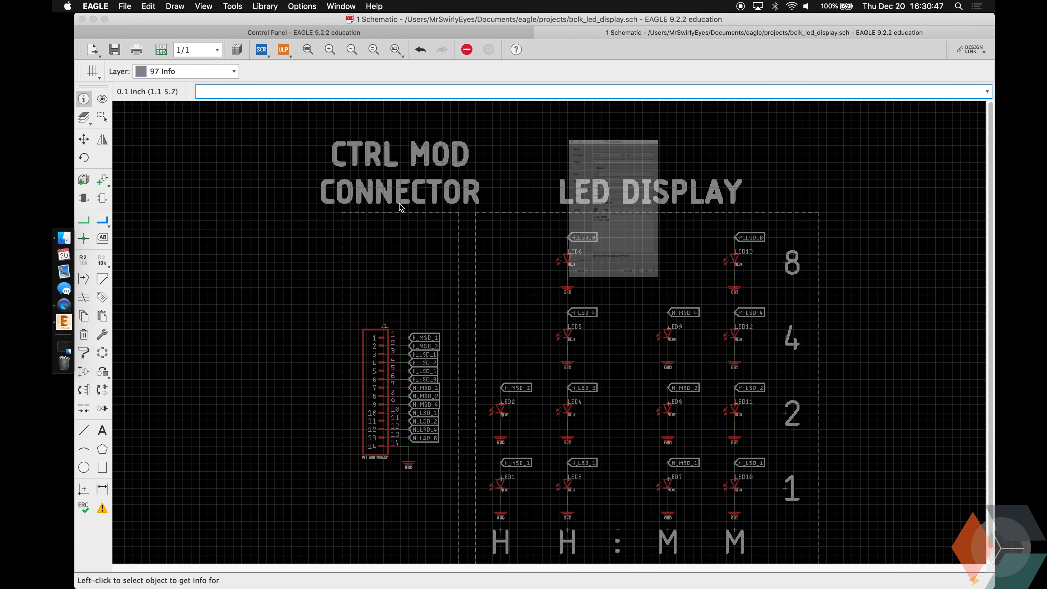
left_click(599, 113)
key("BackSpace")
type("2")
key("Return")
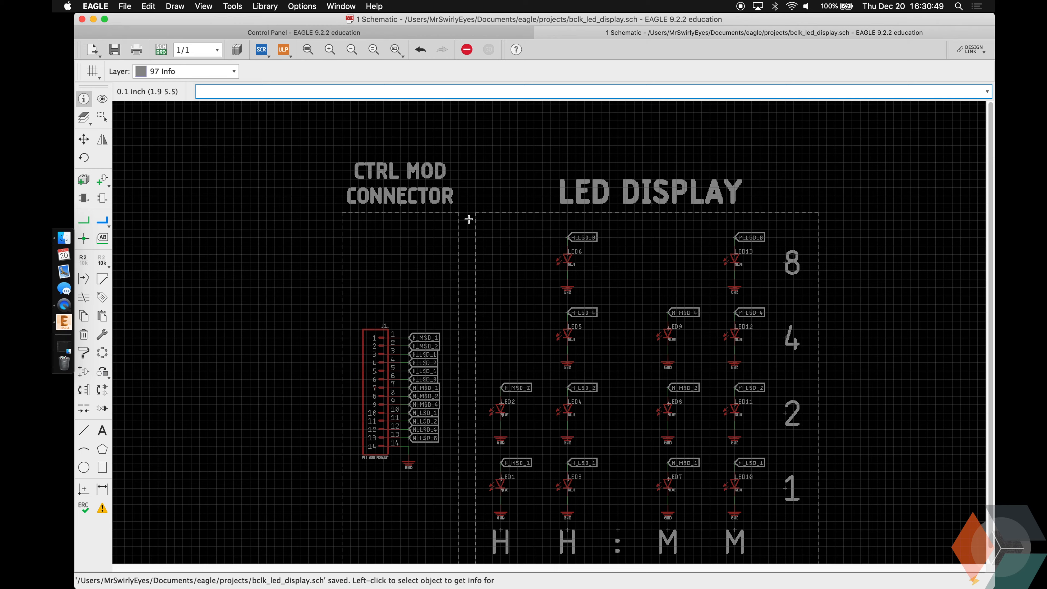
Fit the whole schematic in view and save it.
scroll(433, 177, "down", 2)
left_click(307, 49)
key("super+s")
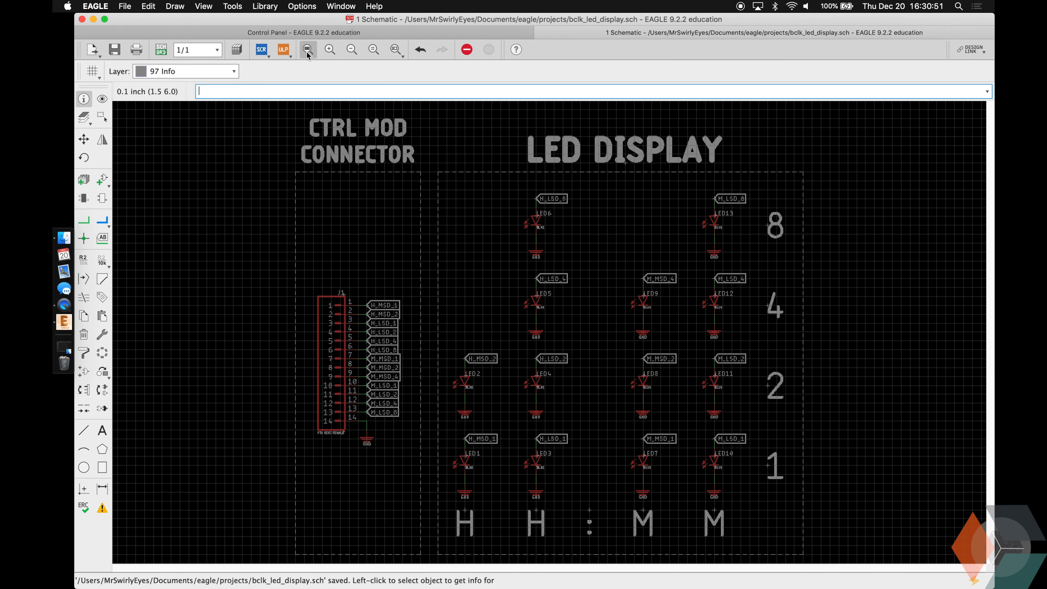